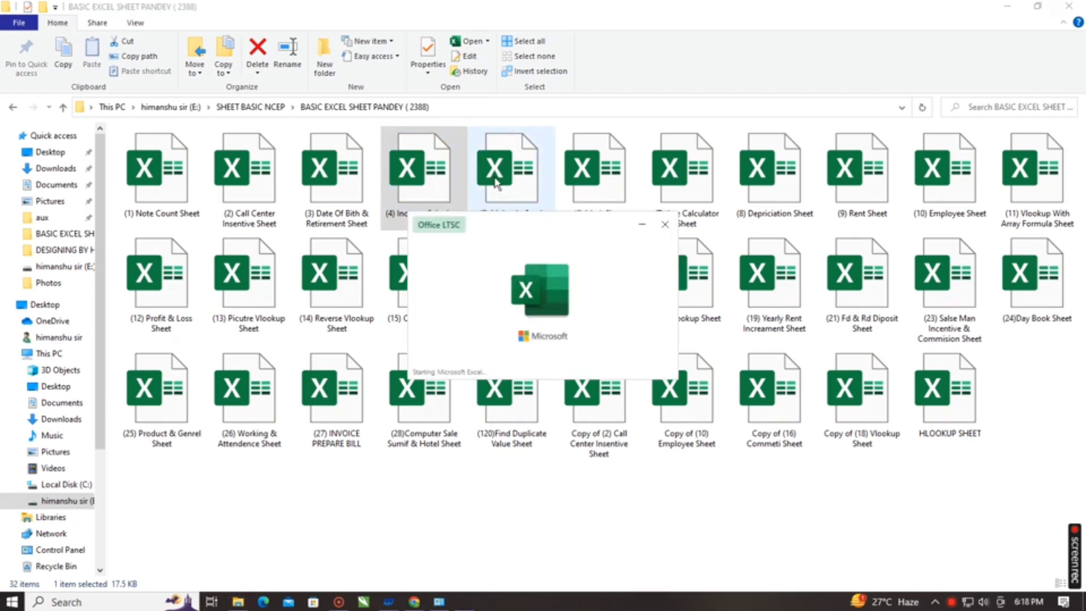
Enter the password to open the protected Income Calculator Sheet workbook as read-only and dismiss the pop-up window
type("••••")
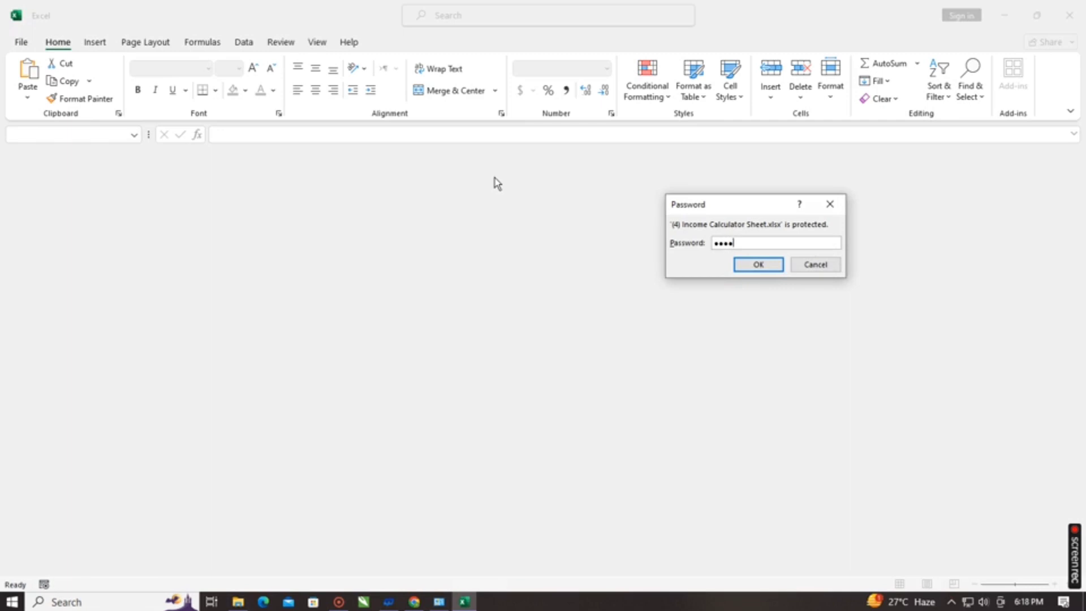
key("Return")
key("Return")
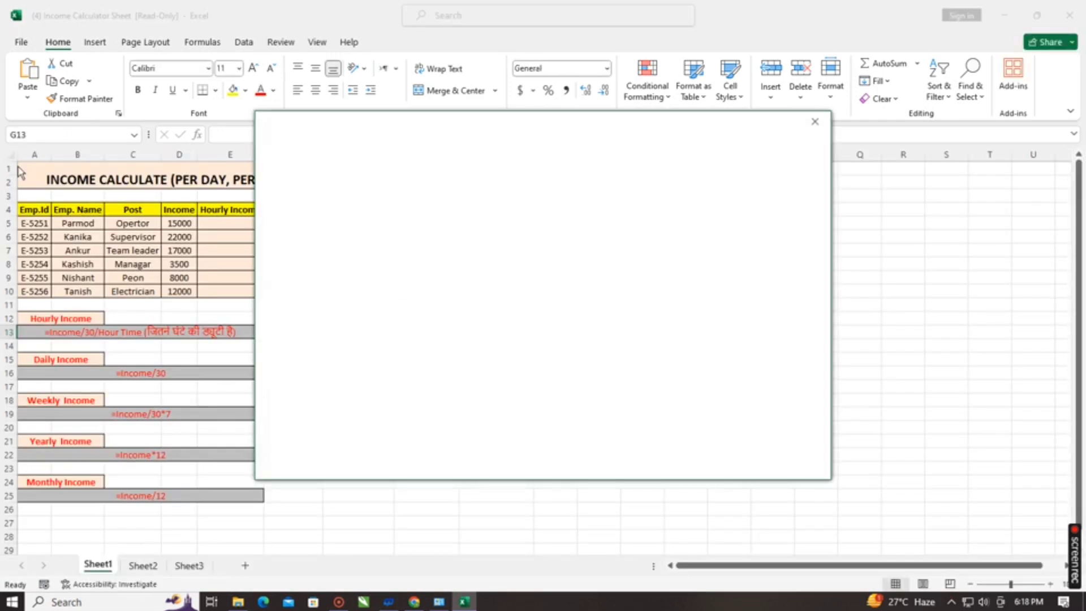
left_click(815, 121)
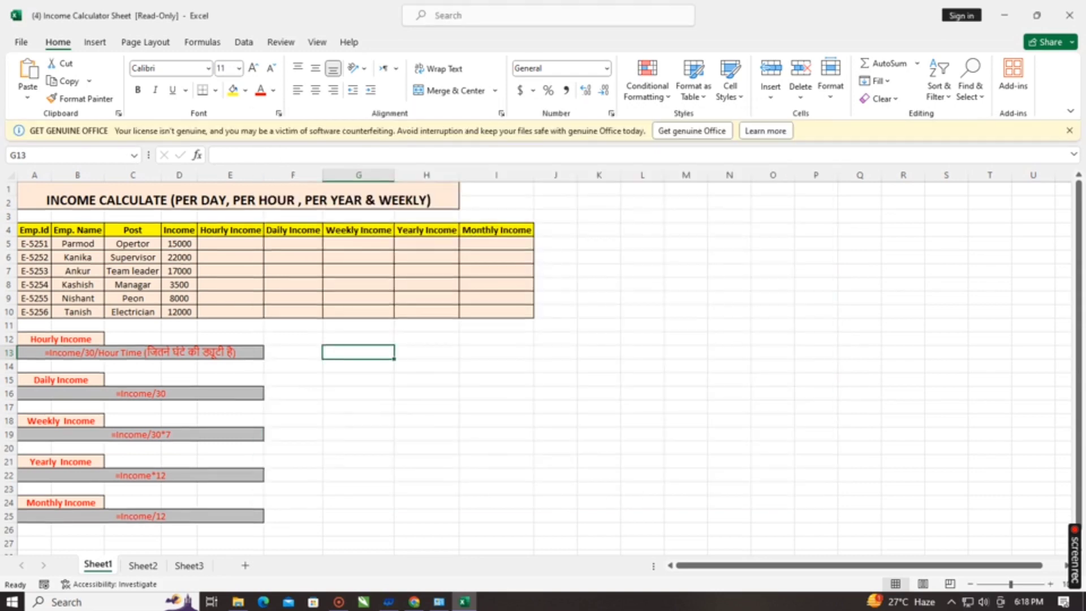
Examine the income sheet's layout, its formula notes and the employee ID, name, post and income columns
left_click_drag(42, 186, 503, 510)
scroll(502, 510, "up", 1, "ctrl")
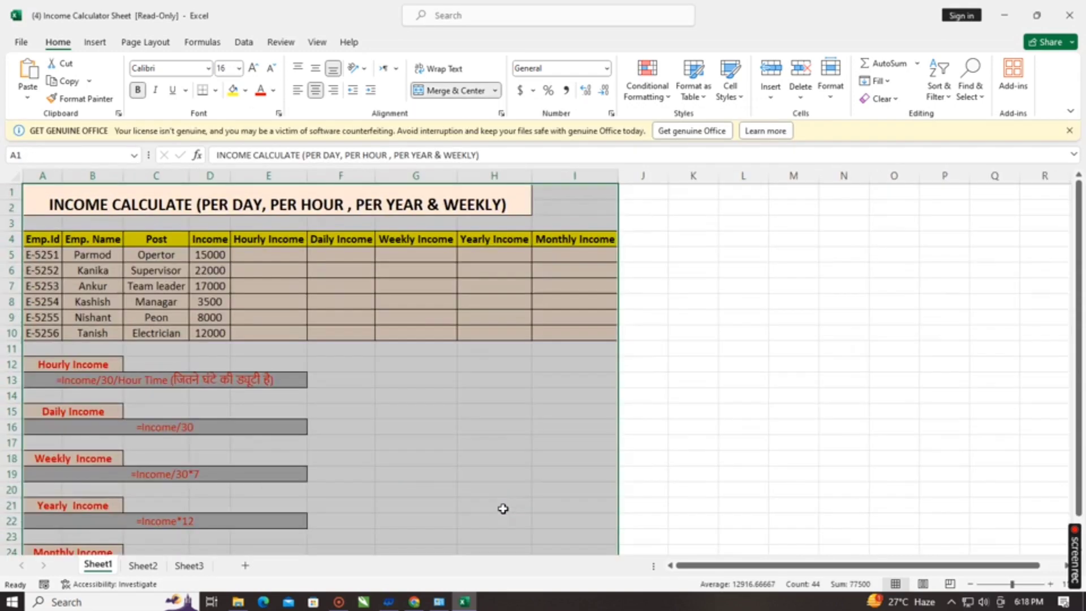
scroll(514, 460, "down", 1)
scroll(514, 459, "up", 1)
left_click(711, 299)
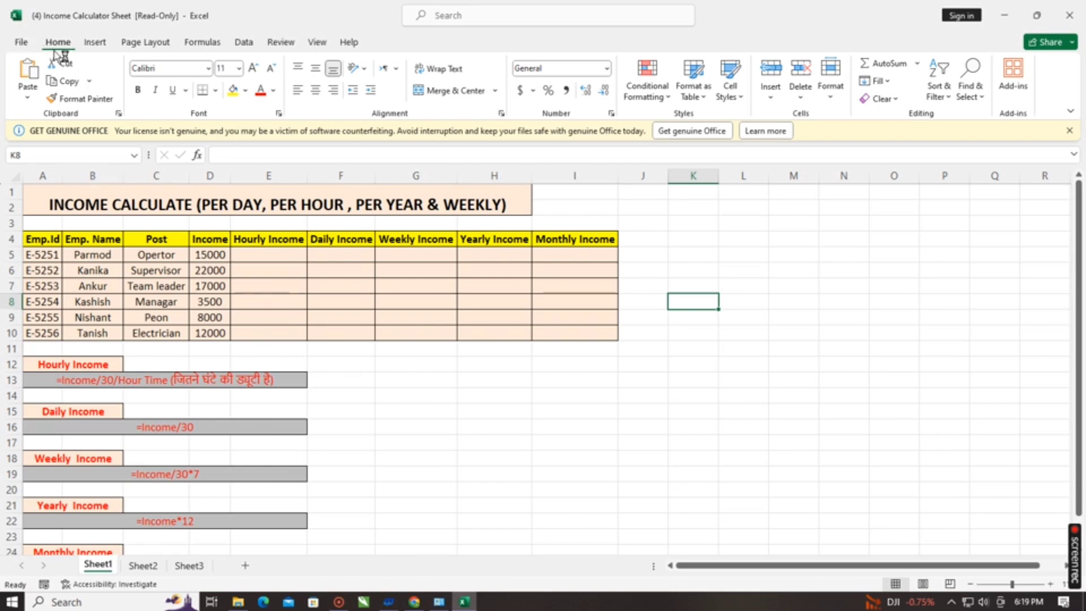
left_click(52, 237)
left_click_drag(52, 238, 52, 335)
left_click_drag(93, 240, 107, 334)
left_click_drag(157, 238, 164, 318)
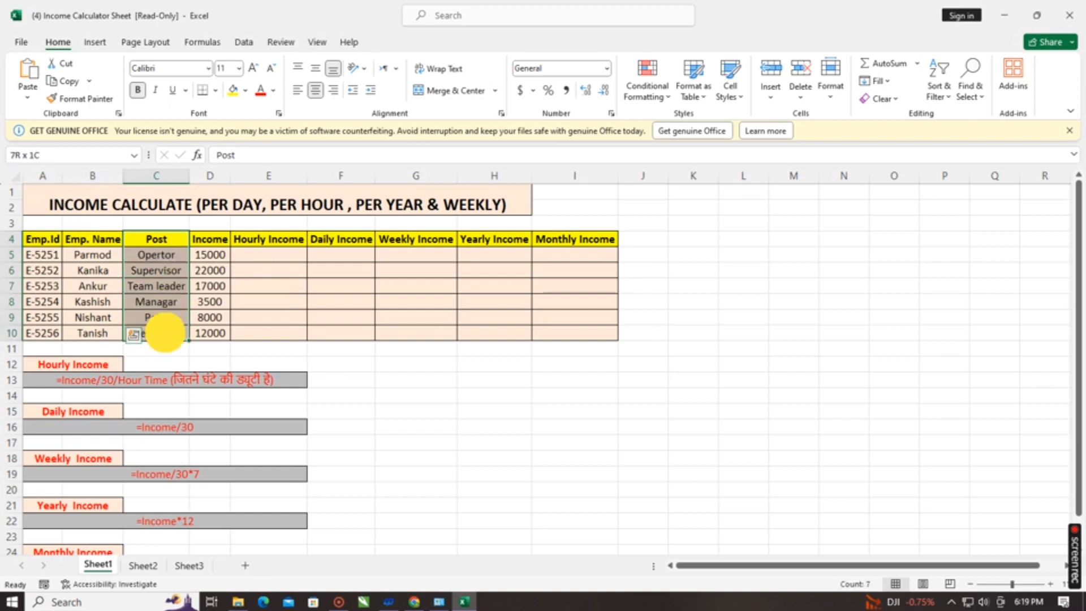
left_click_drag(207, 256, 199, 331)
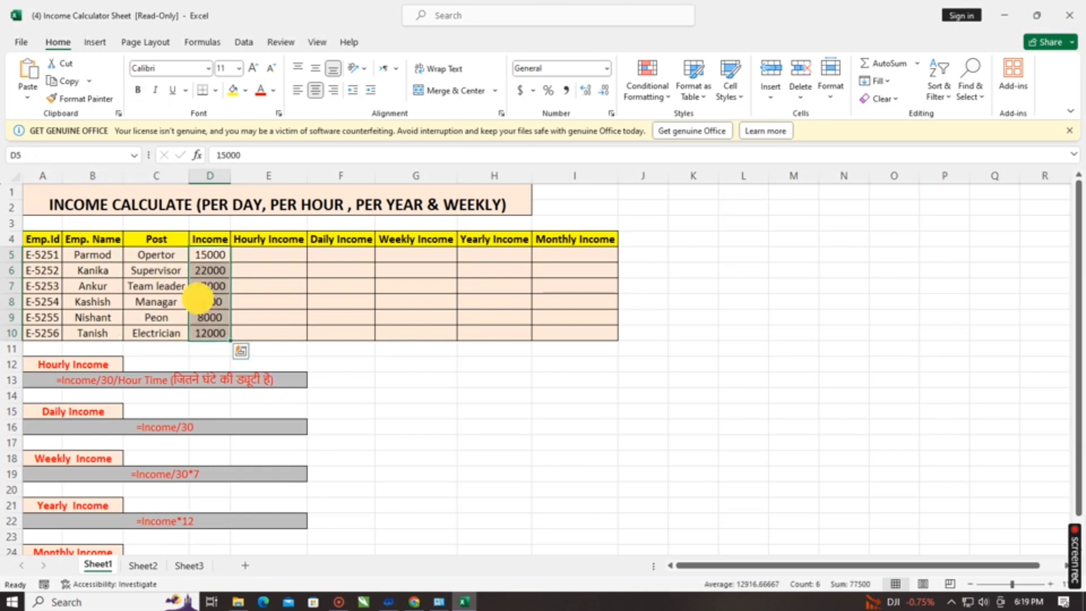
left_click(218, 269)
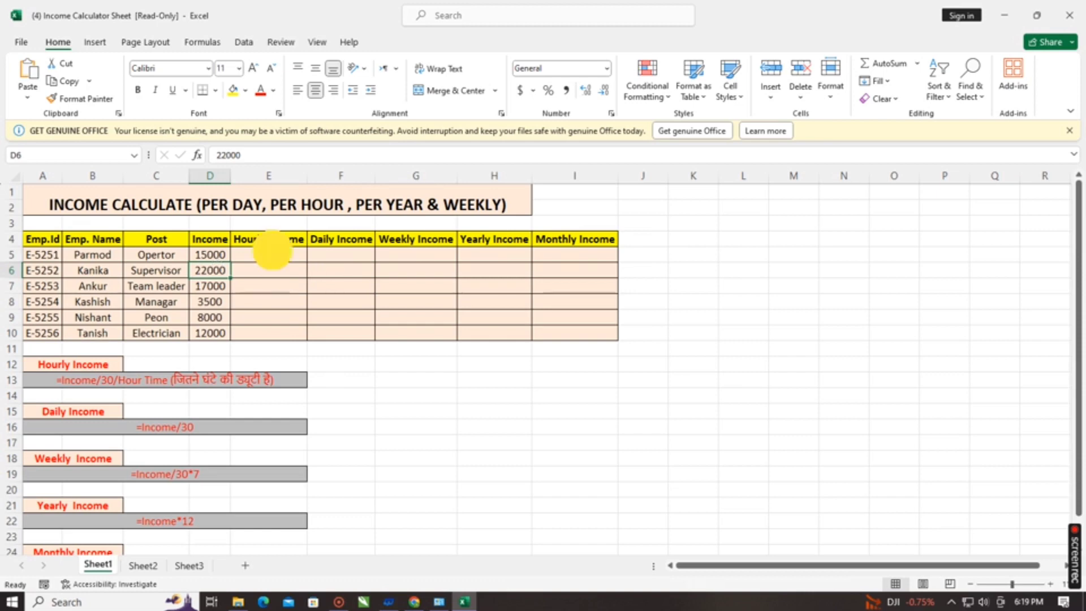
Calculate the first employee's hourly income in cell E5 with the formula =D5/30/8
left_click(281, 257)
left_click(221, 251)
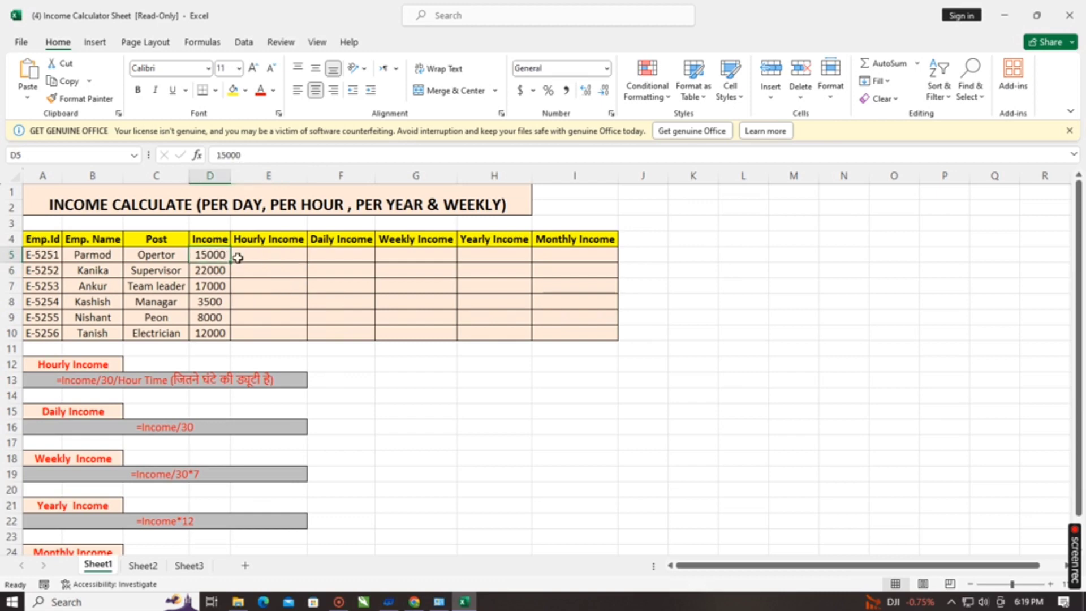
left_click(244, 254)
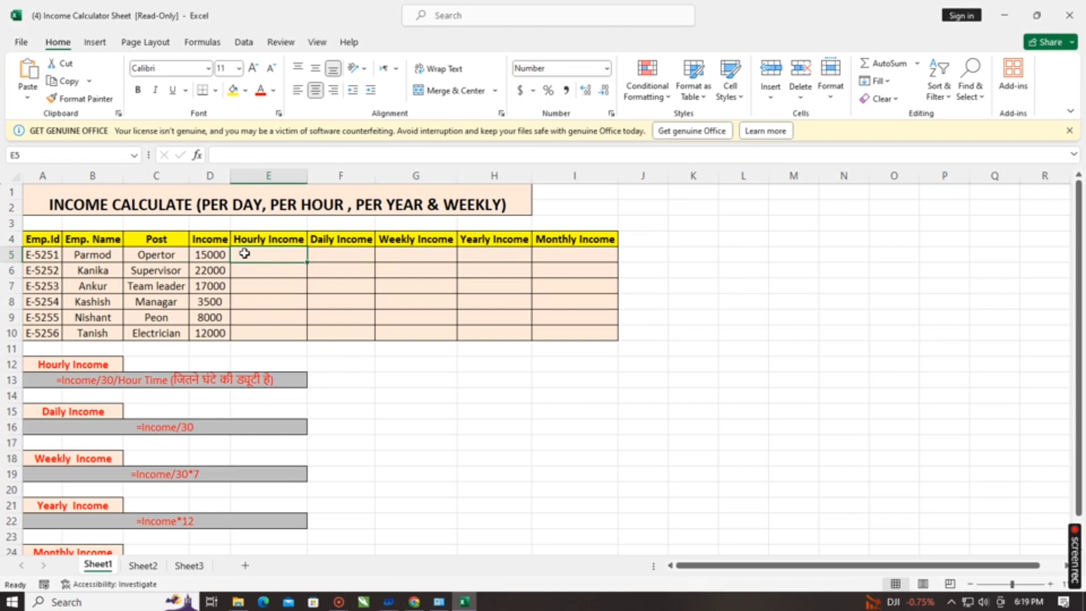
type("=")
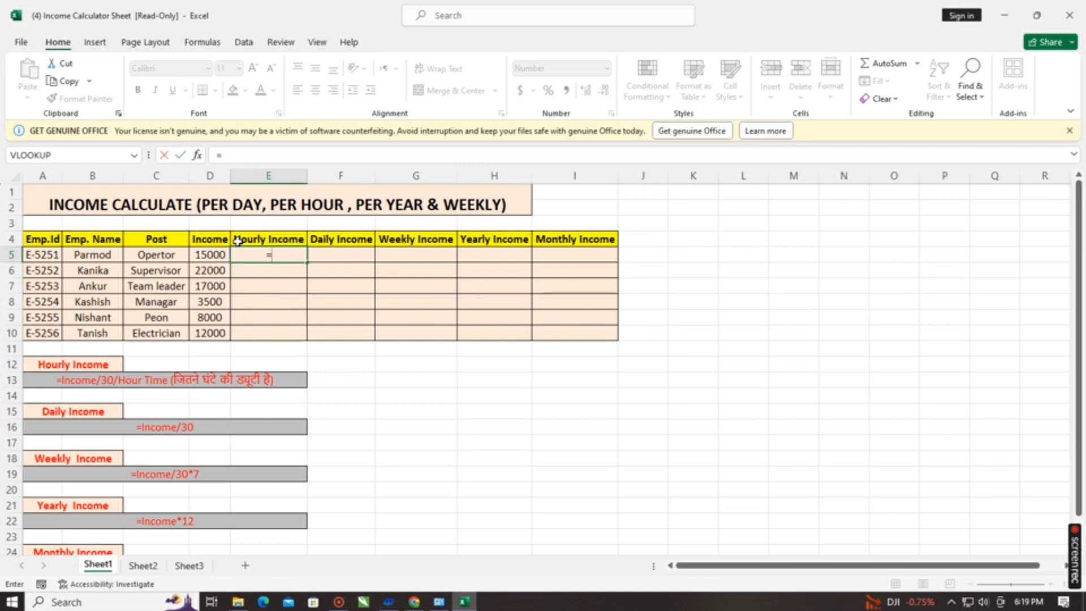
left_click(215, 255)
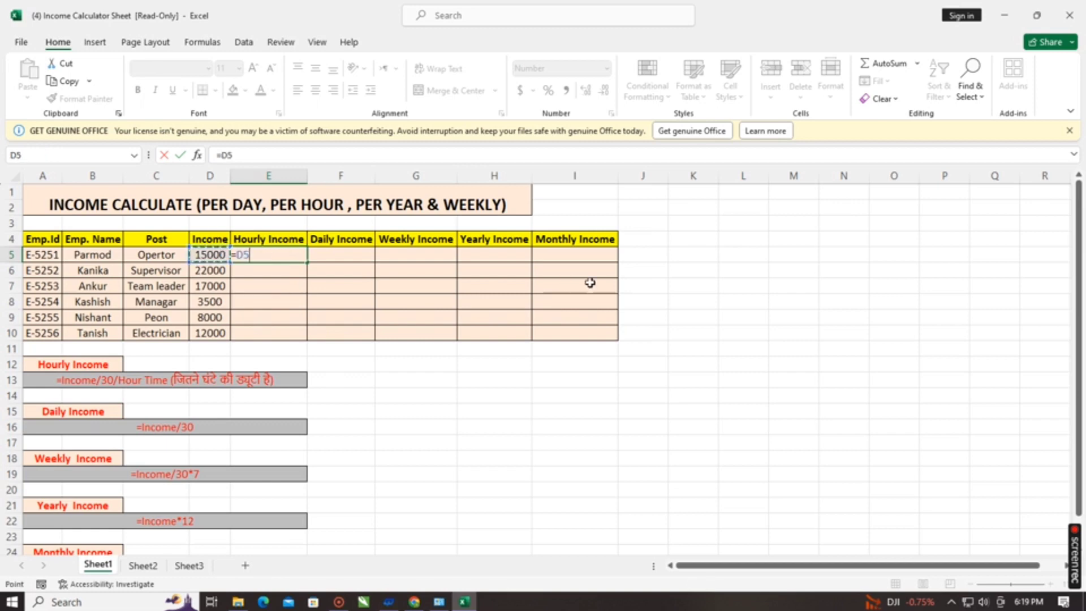
type("/30")
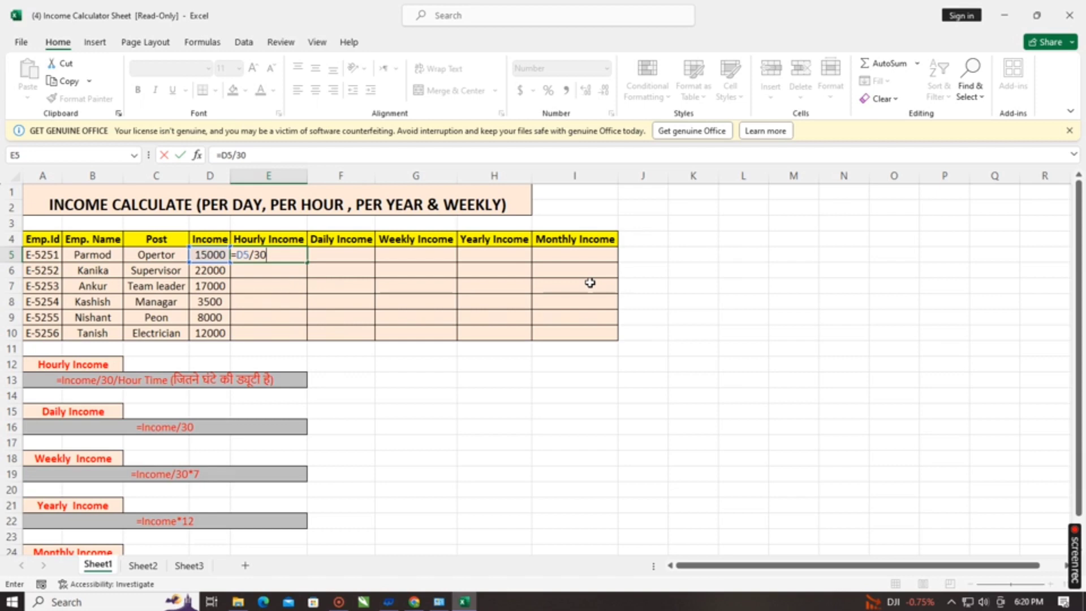
type("/")
type("8")
key("Return")
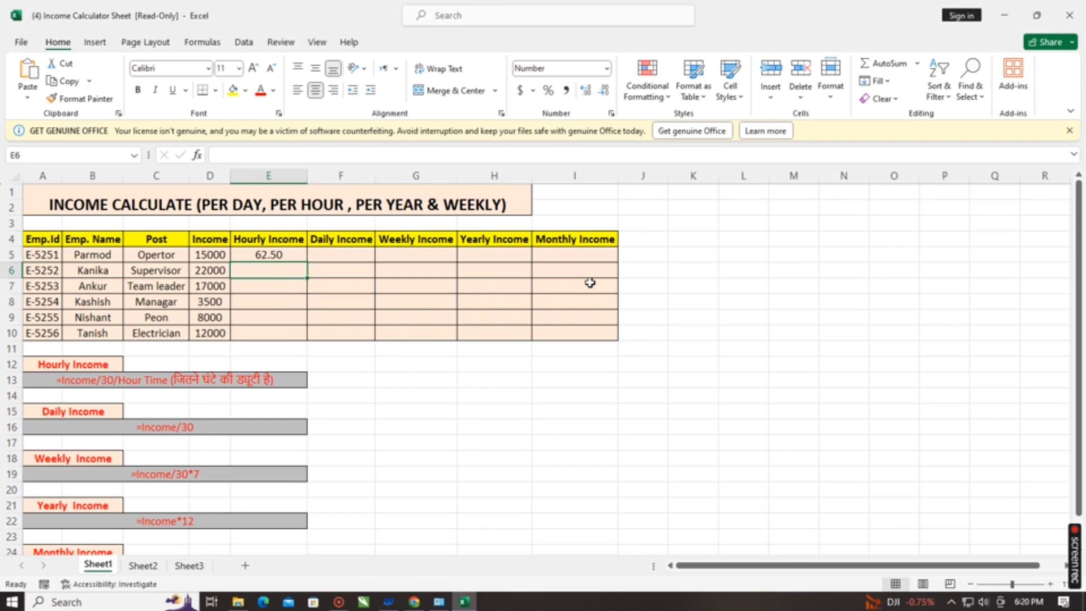
key("Right")
key("Up")
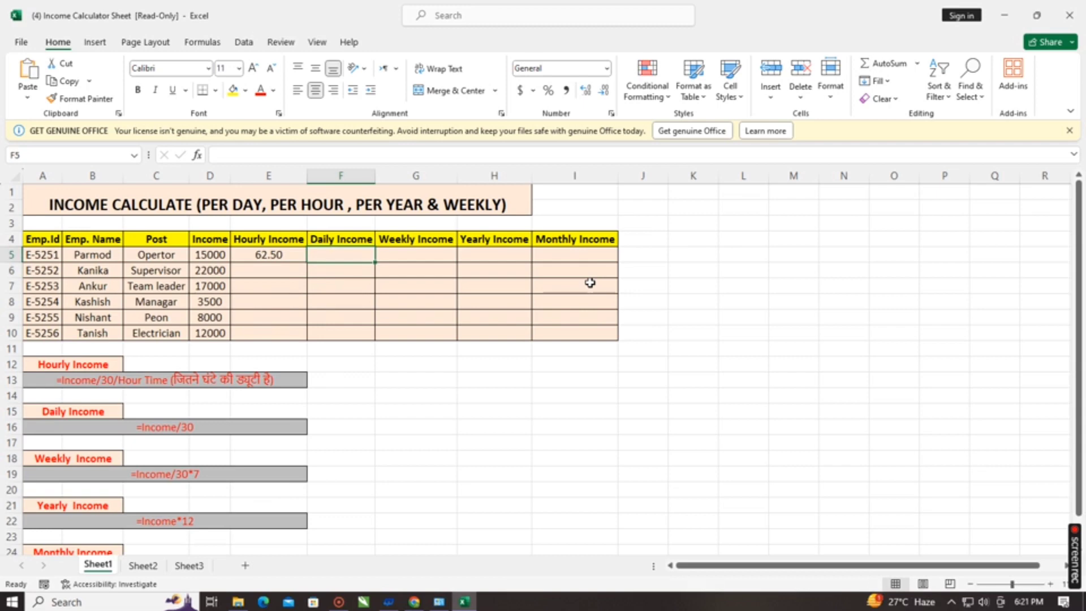
left_click(255, 261)
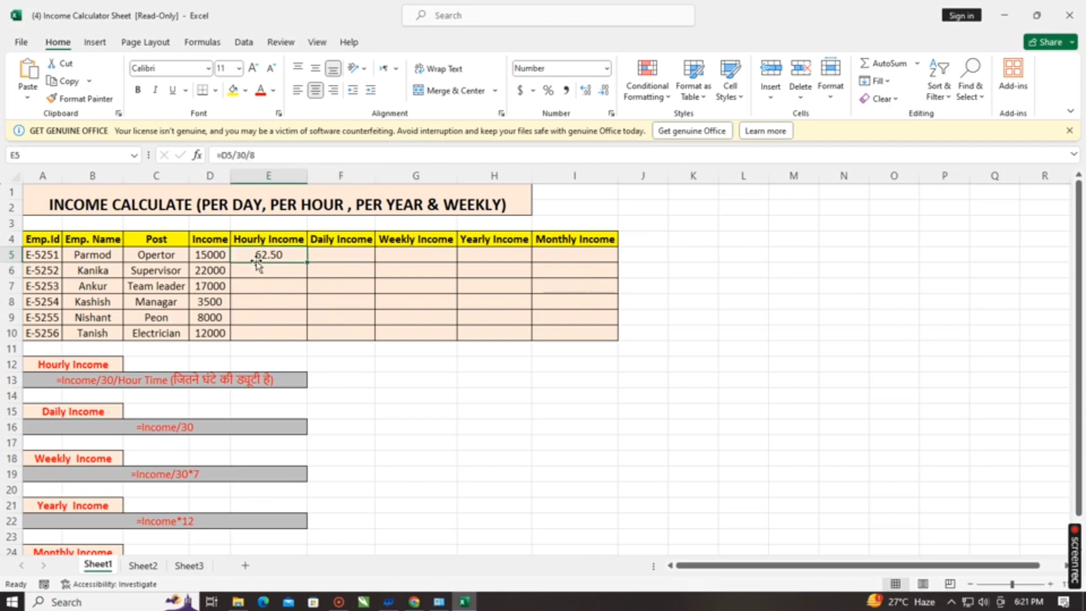
double_click(101, 255)
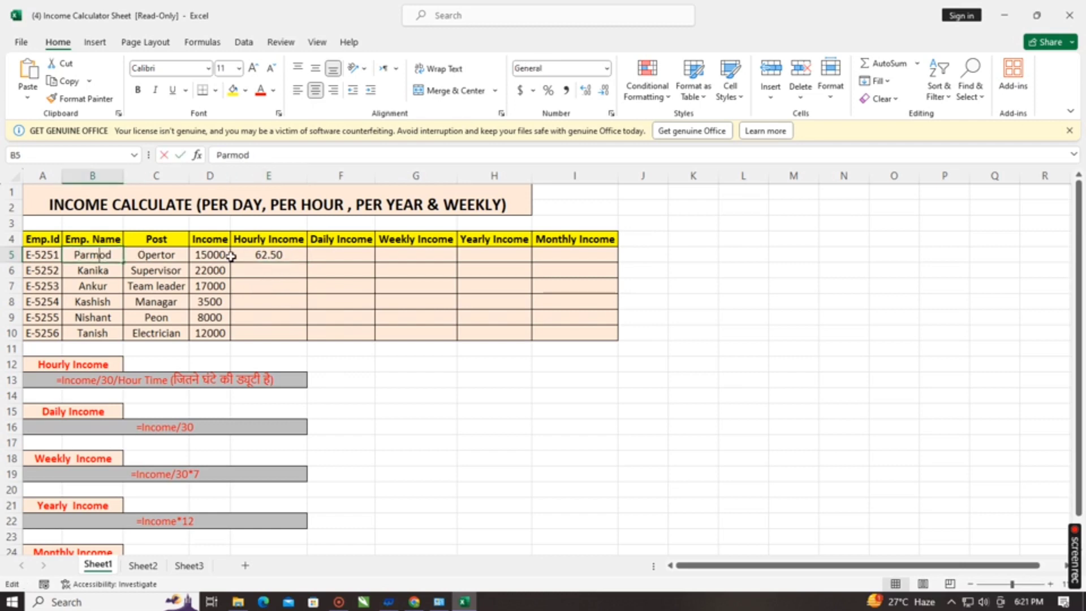
left_click(274, 264)
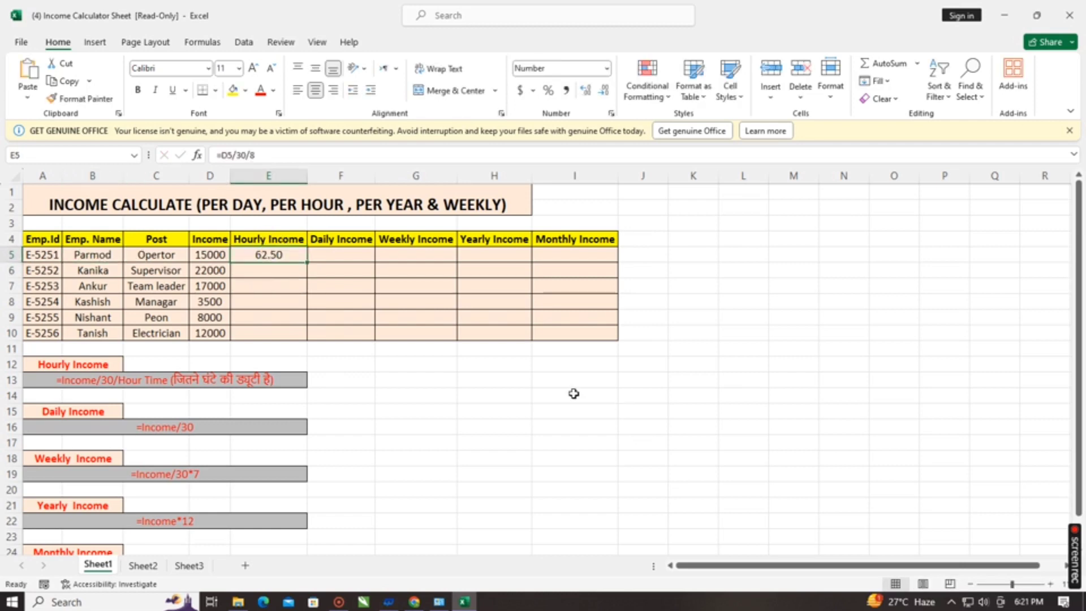
Try a four-hour pay calculation in cell H13 with the formula =E5*4 and undo it
left_click(523, 380)
type("=")
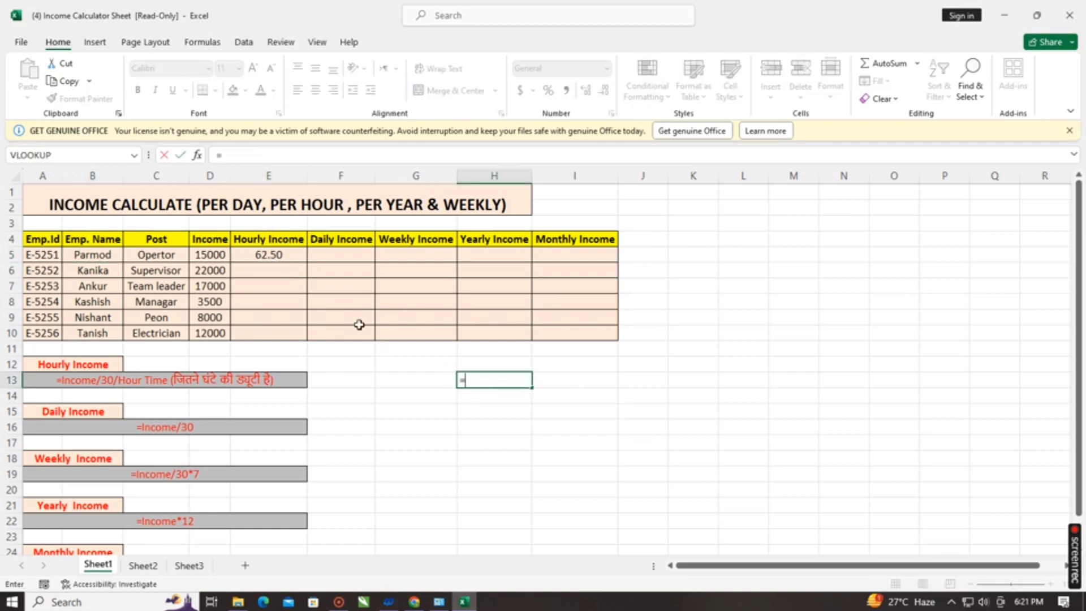
left_click(269, 255)
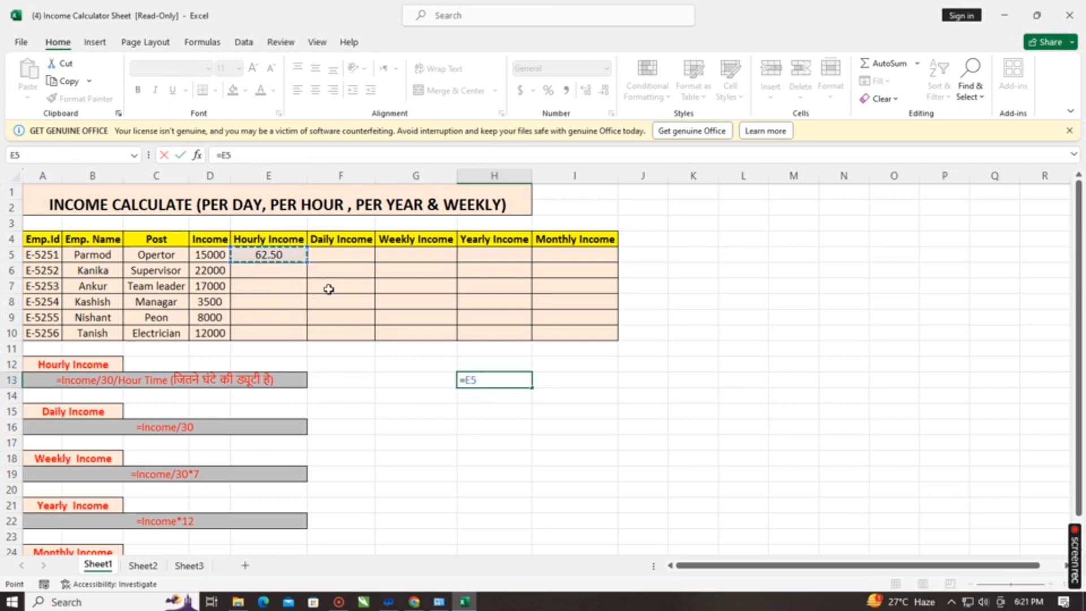
type("*4")
key("Return")
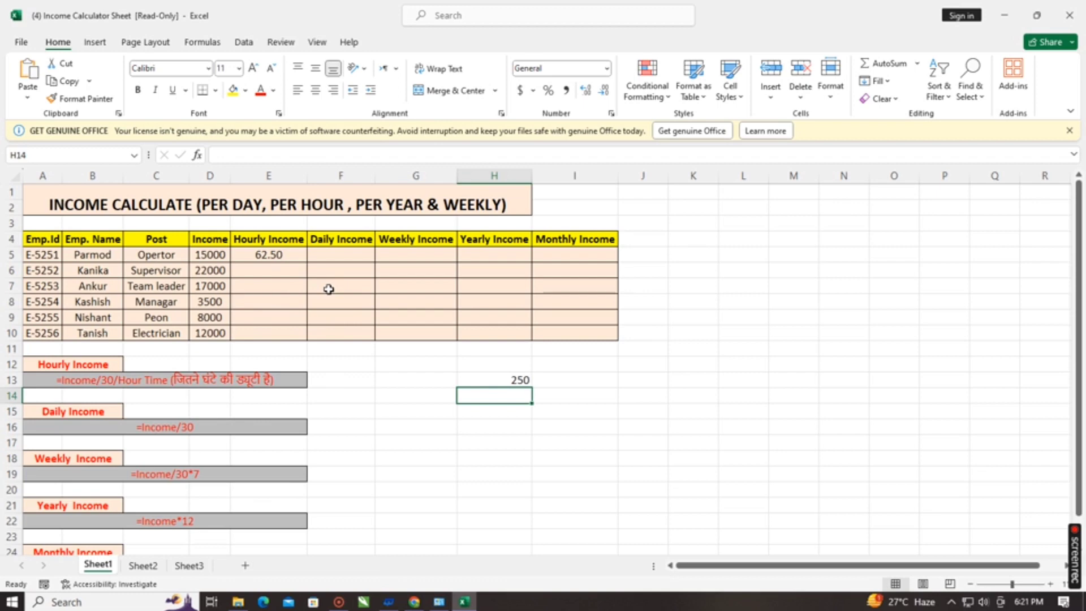
key("ctrl+z")
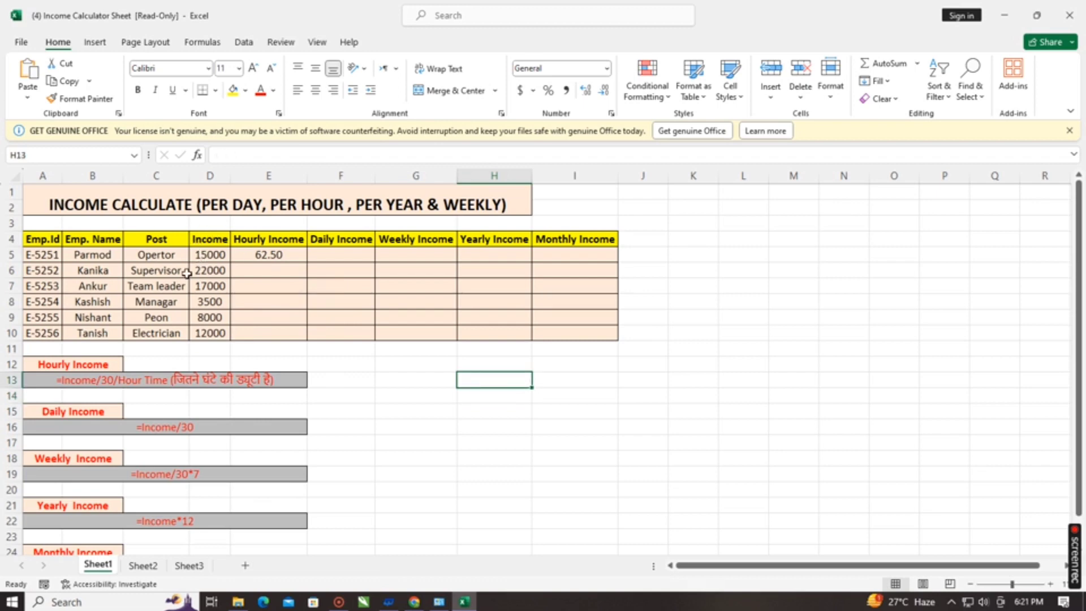
Calculate the first employee's daily income in cell F5 with the formula =D5/30
left_click(168, 255)
left_click(196, 253)
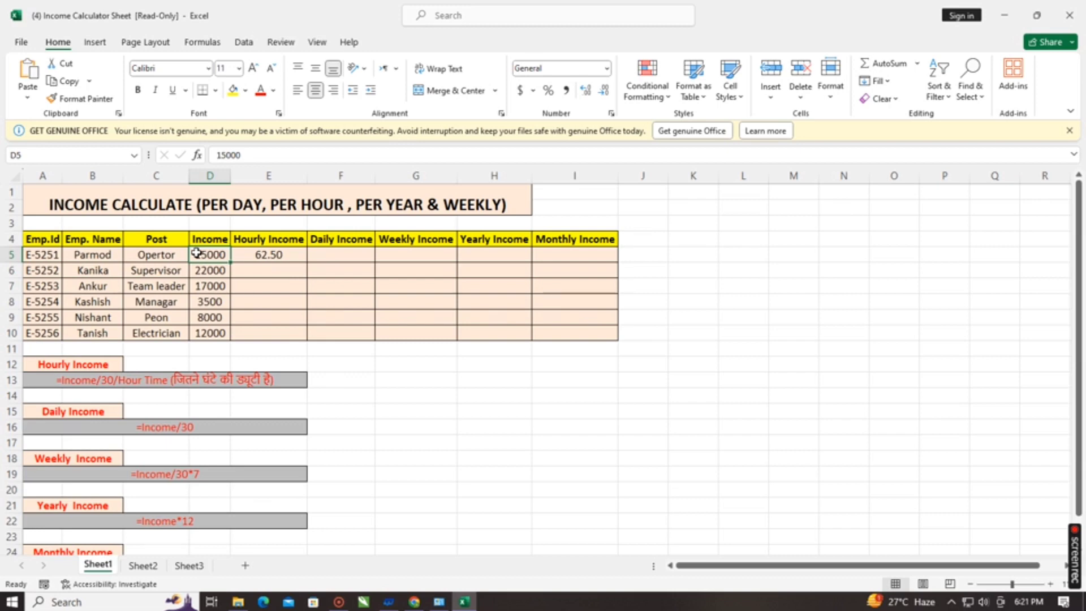
key("Right")
key("Right")
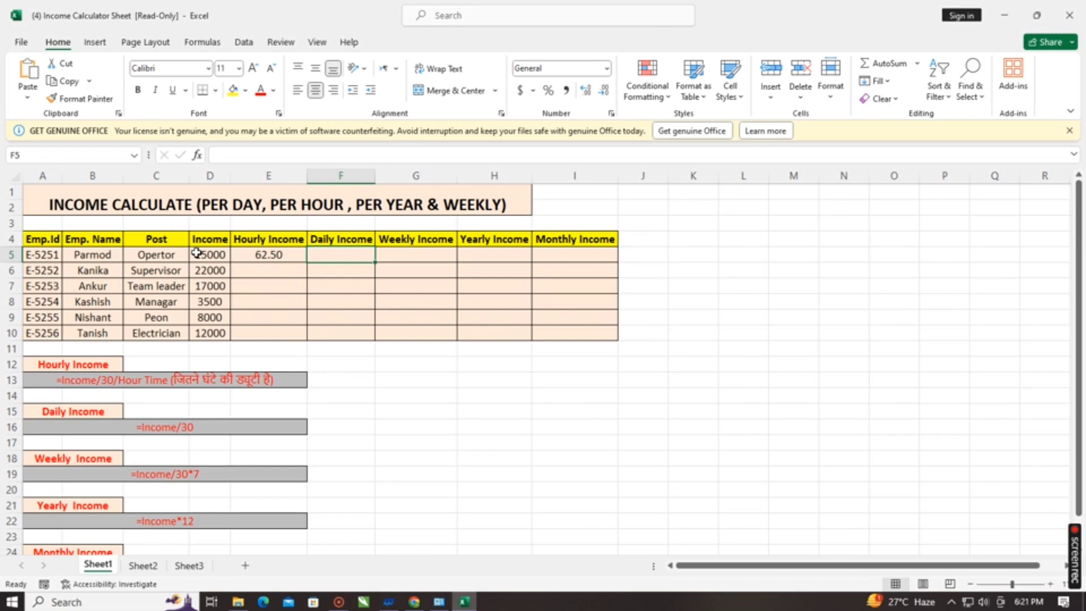
key("Left")
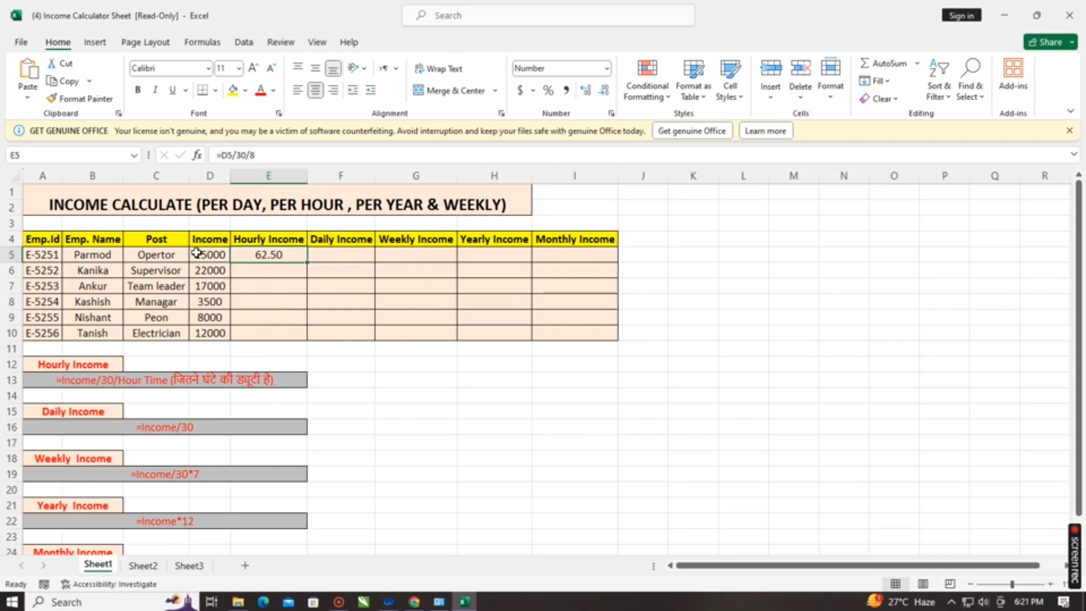
key("Right")
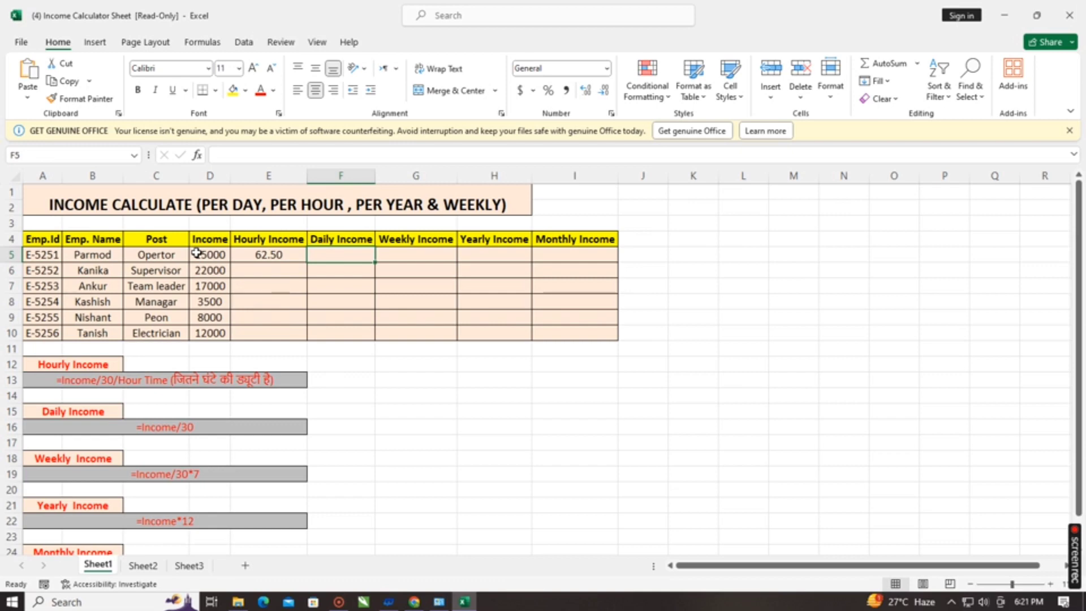
type("=")
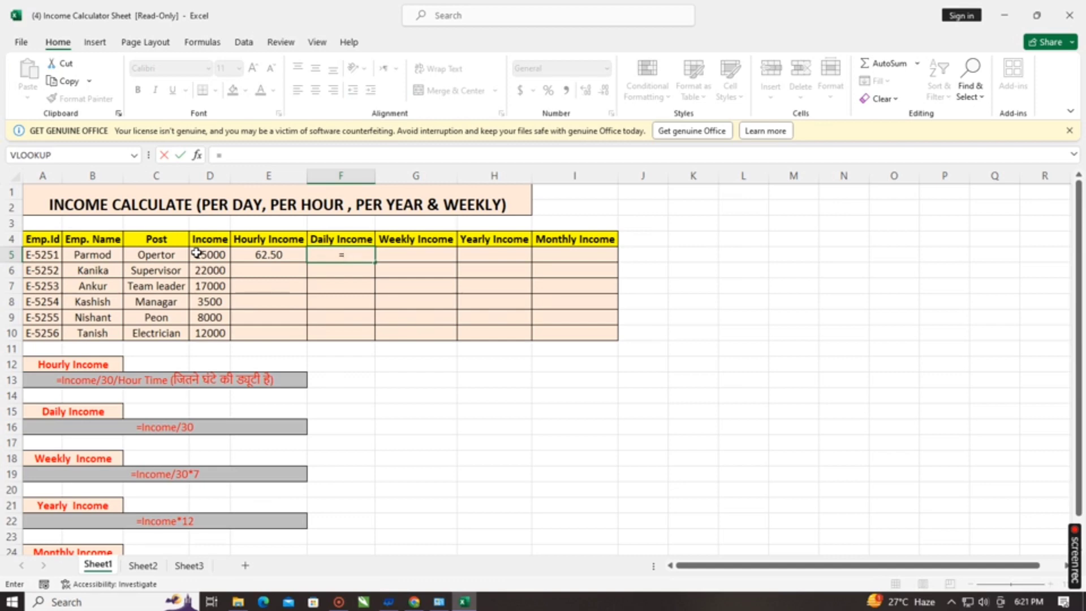
left_click(196, 253)
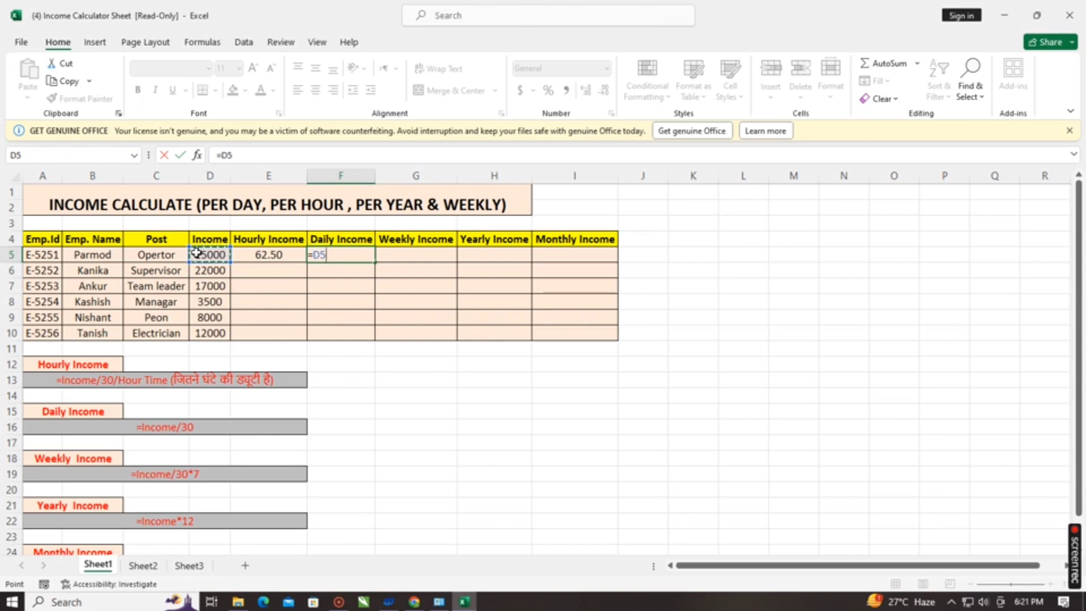
type("/30")
key("Return")
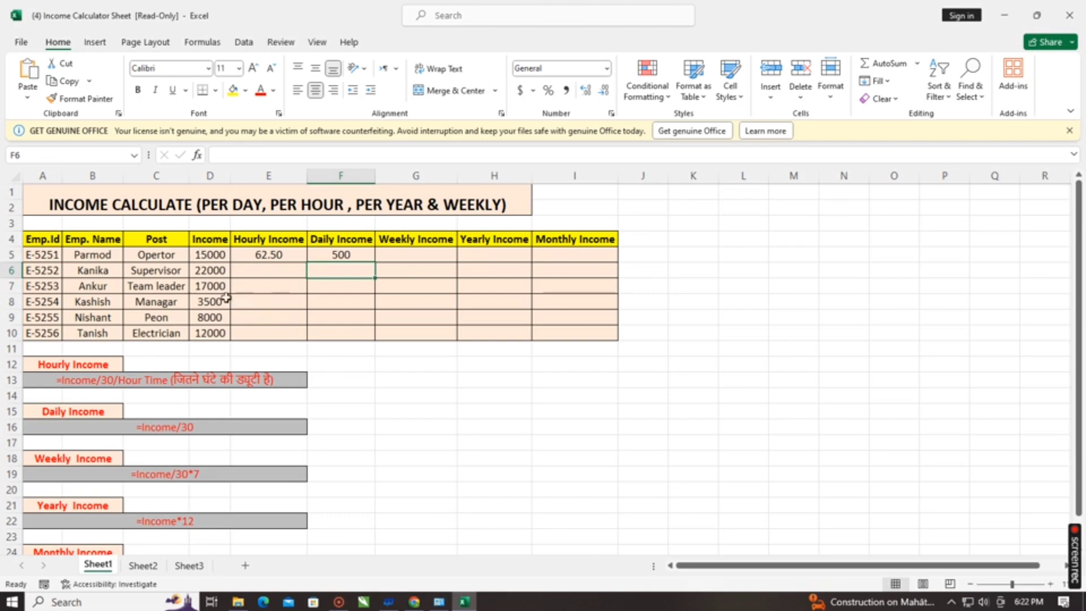
left_click(349, 256)
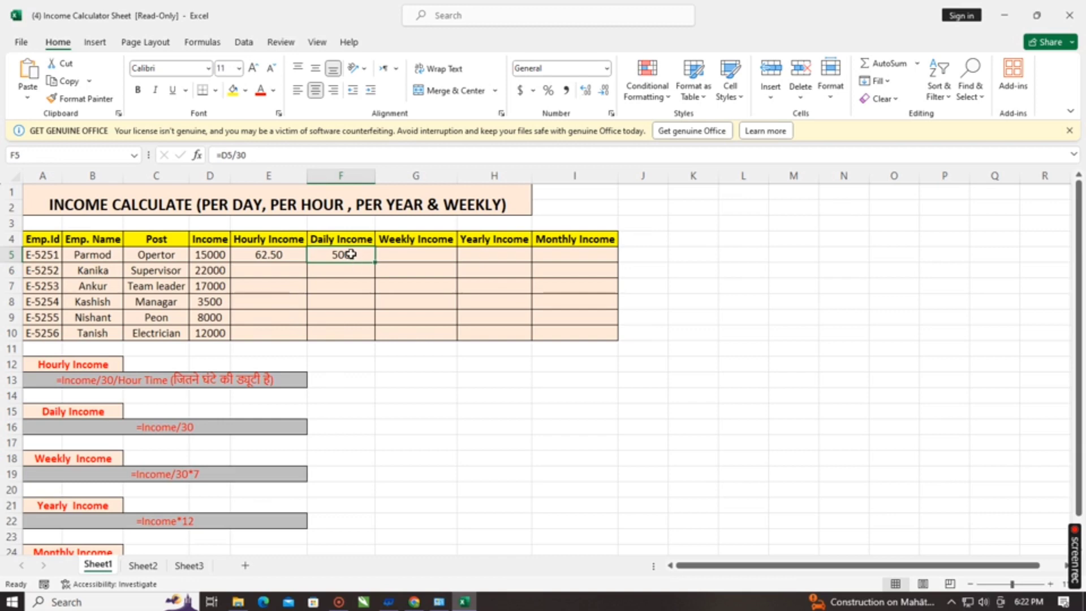
double_click(354, 253)
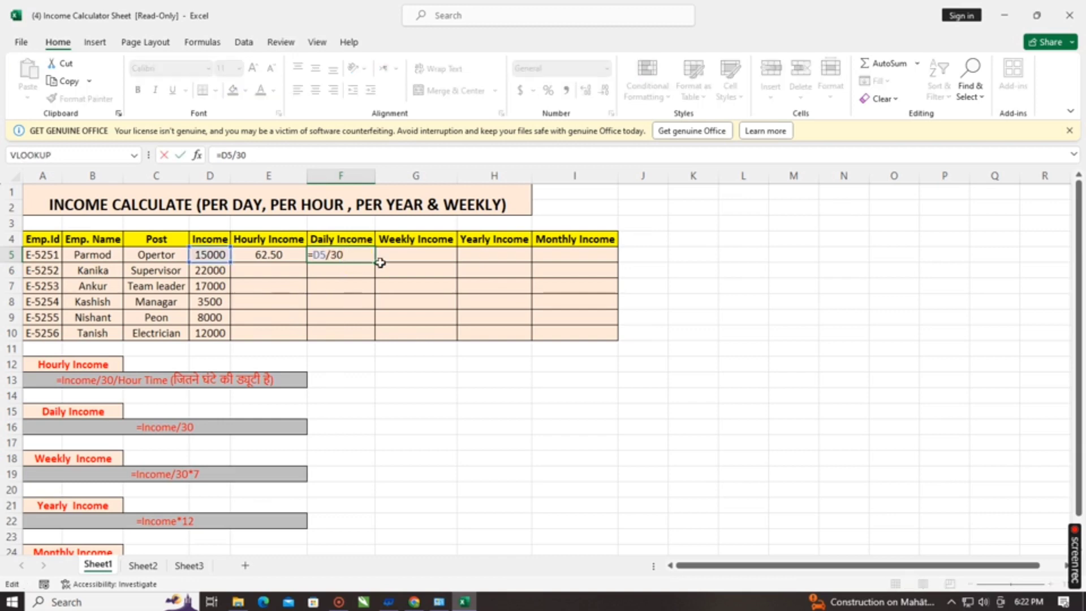
type("+")
key("BackSpace")
key("Return")
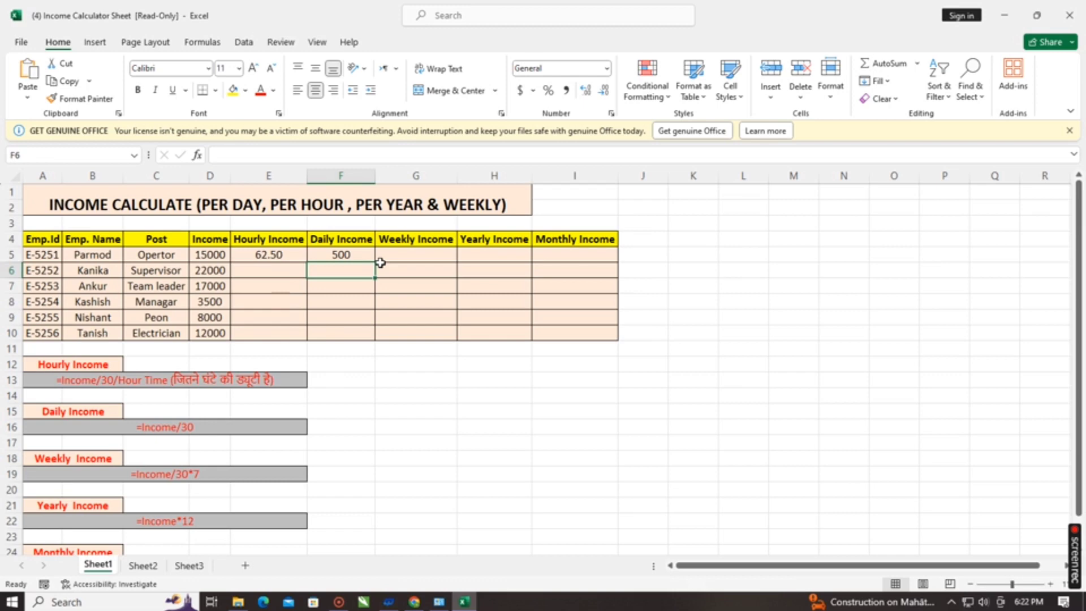
Calculate the first employee's weekly income in cell G5 with the formula =D5/30*7
left_click(416, 251)
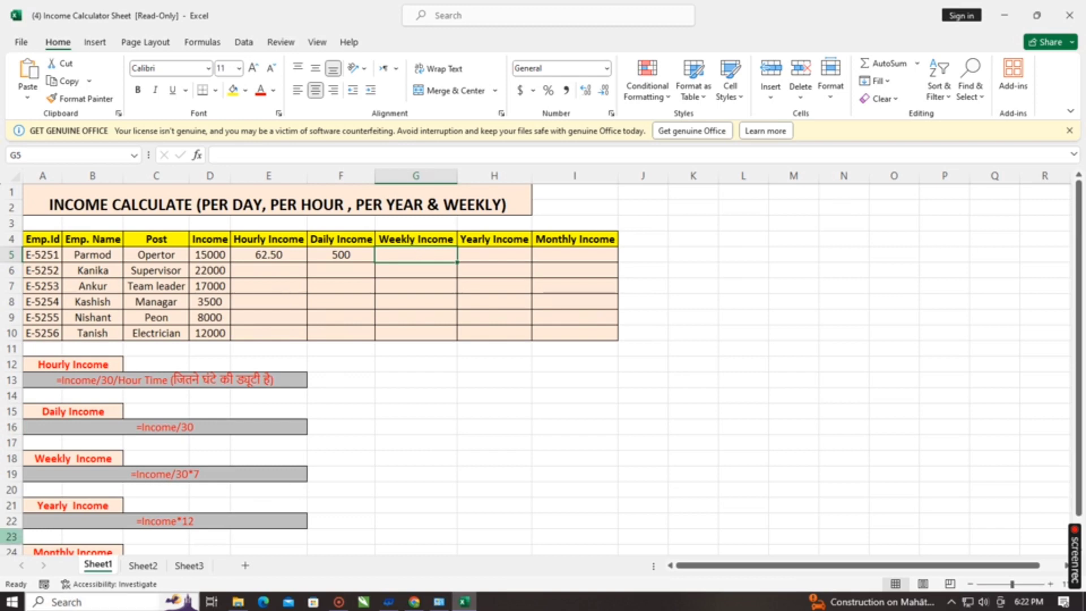
type("=")
key("Left")
key("Left")
key("Left")
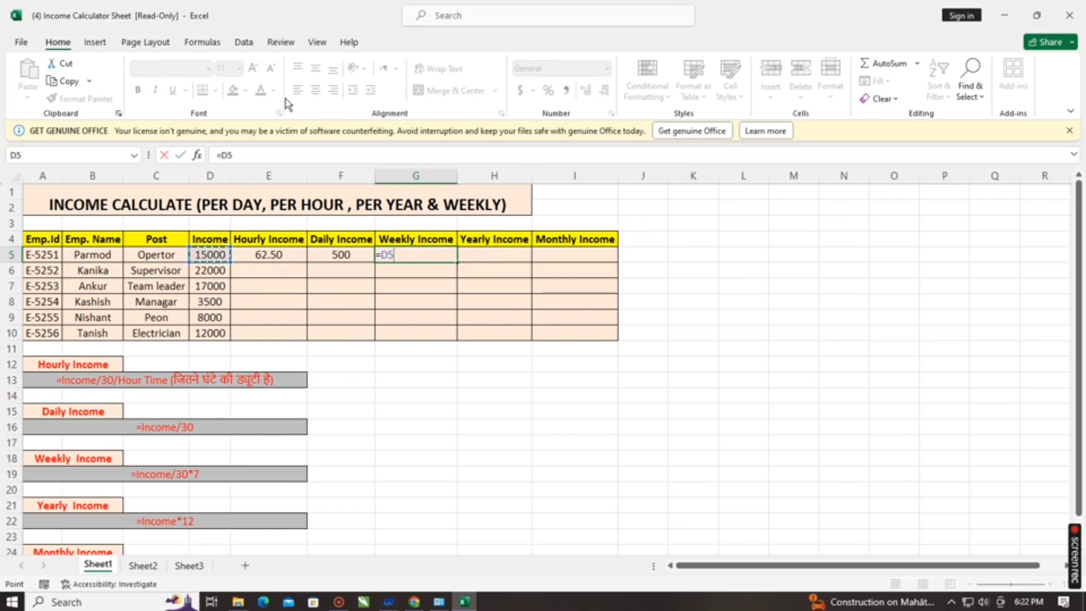
type("/30*7")
key("Return")
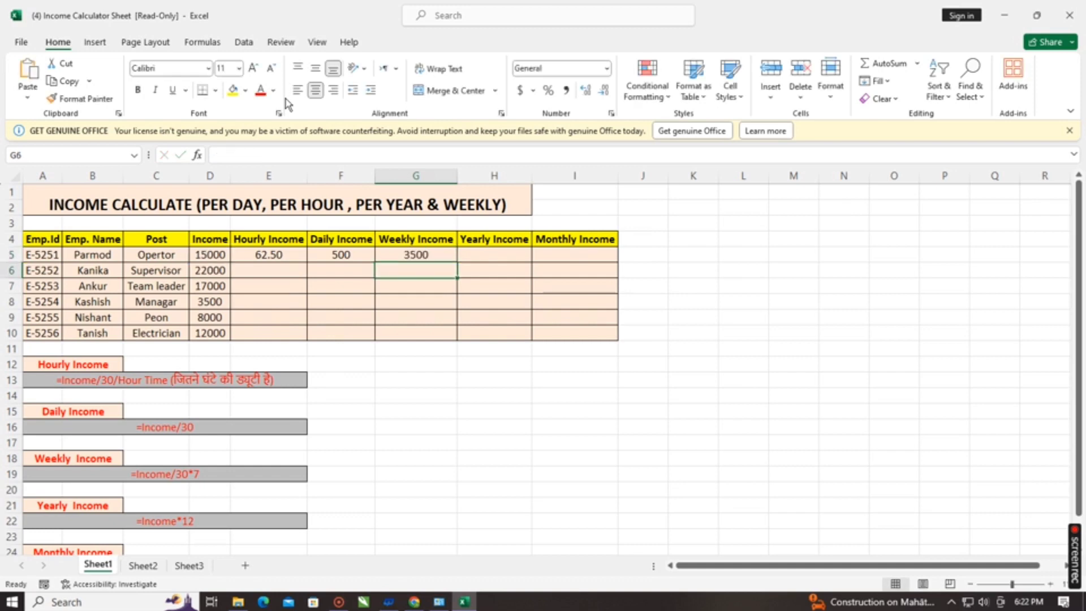
Replace the first employee's weekly income formula in cell G5 with =F5*7, based on the daily income
key("Up")
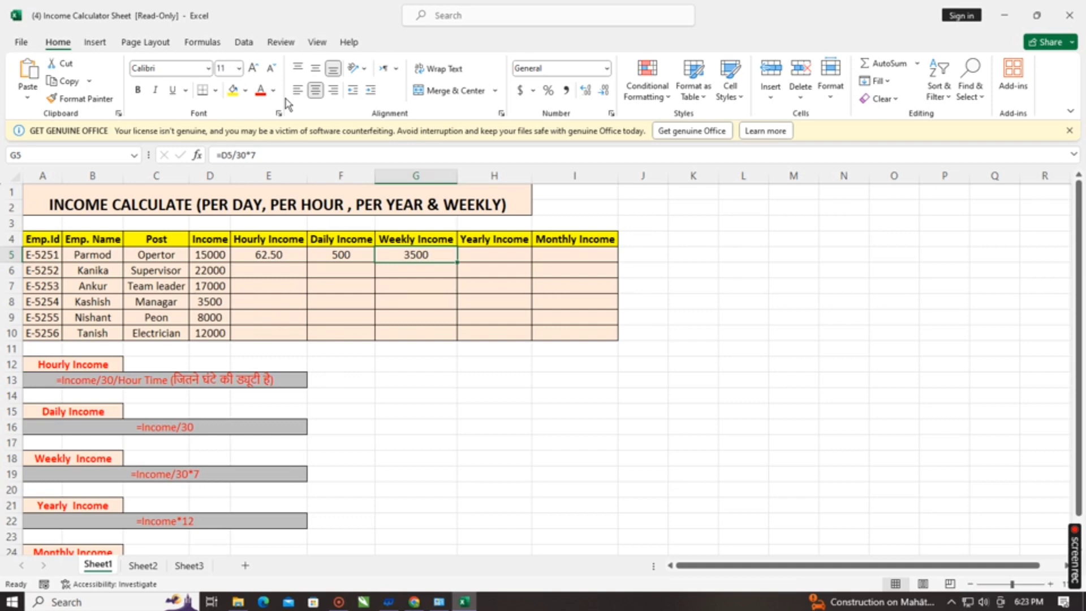
type("=")
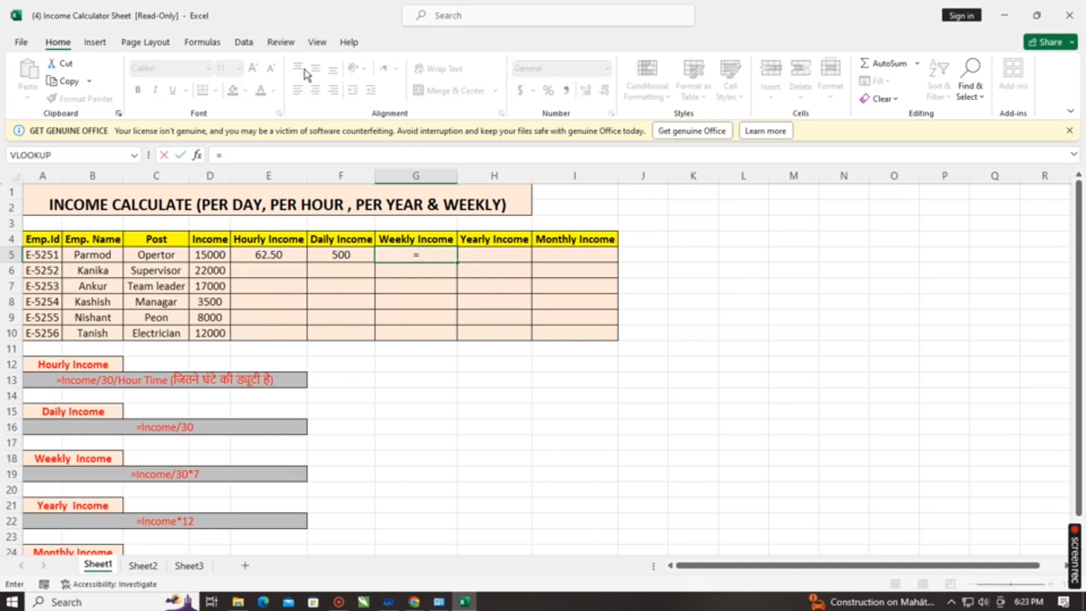
key("Left")
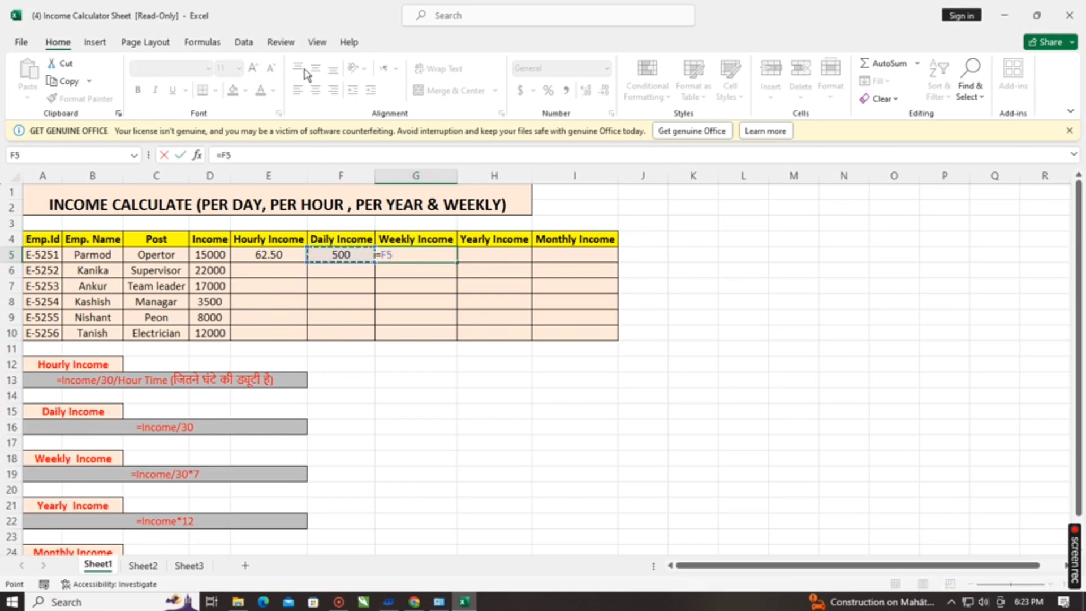
type("*7")
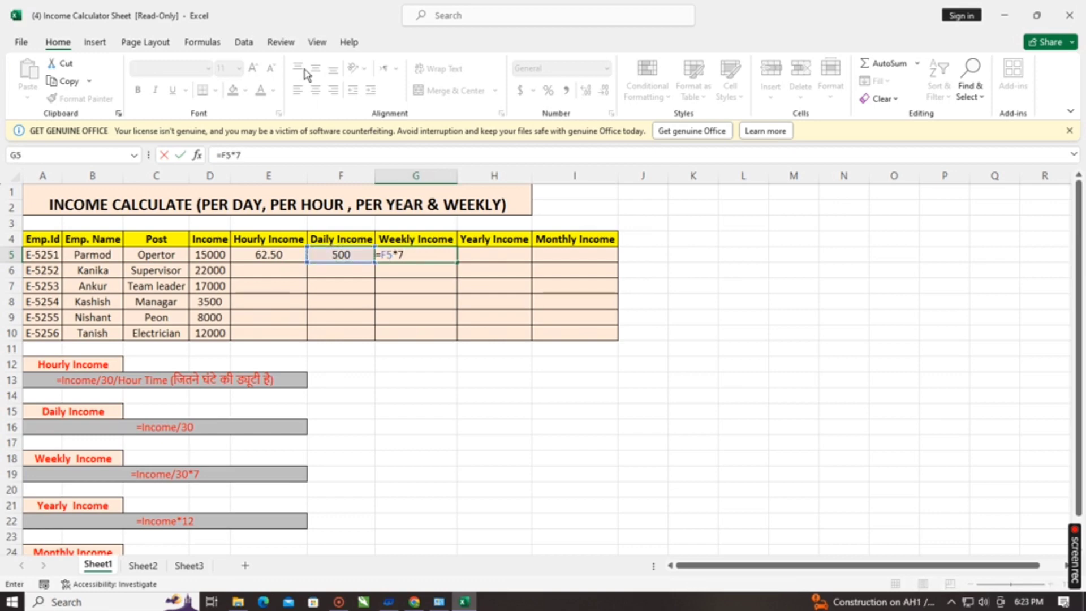
key("Return")
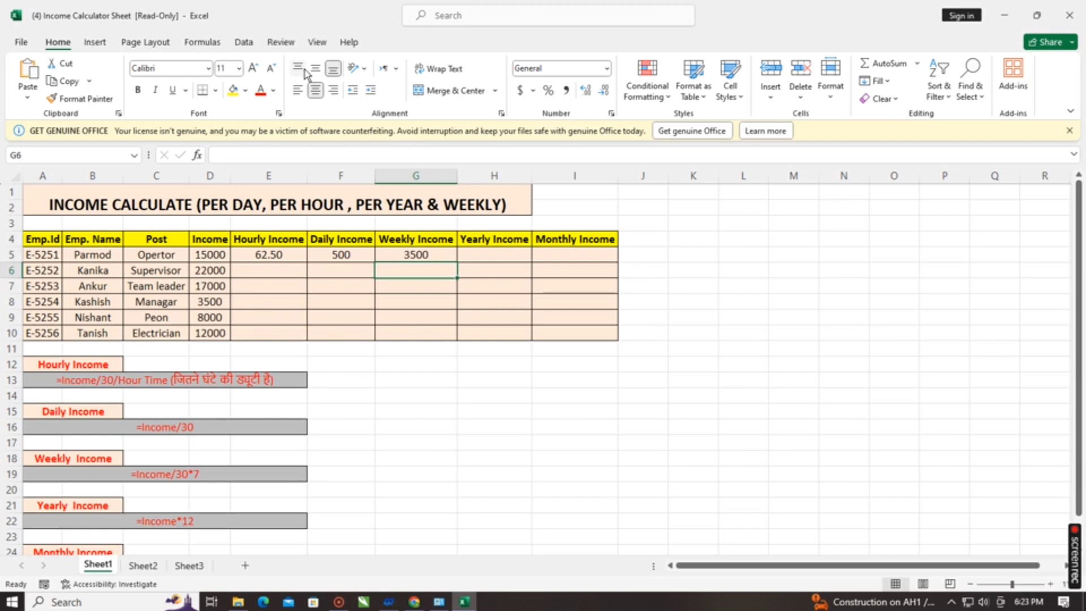
Calculate the first employee's yearly income in cell H5 with the formula =D5*12
key("Right")
key("Up")
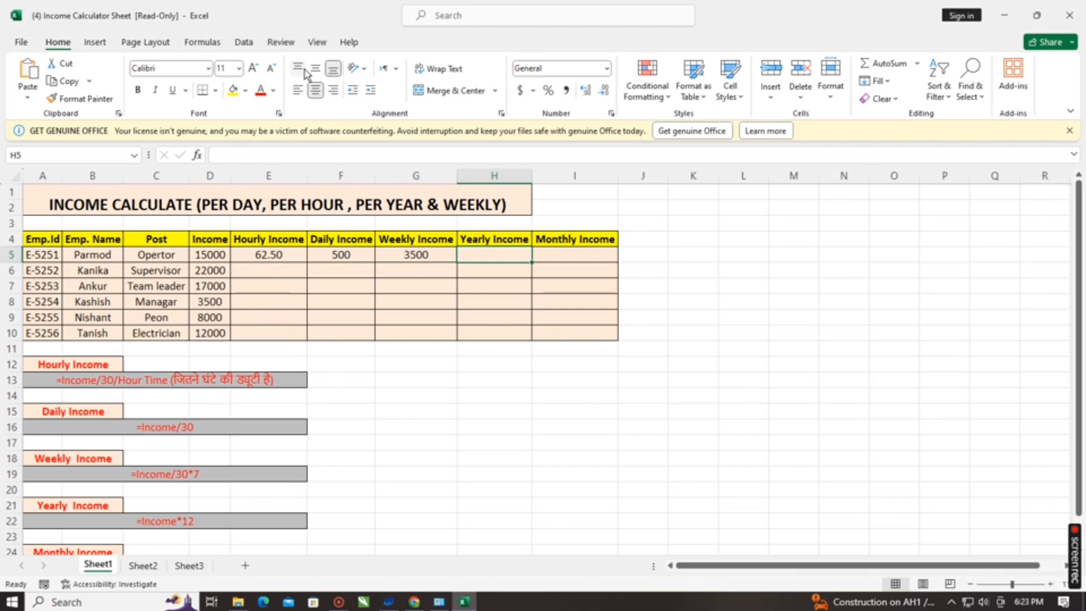
type("=")
key("Left")
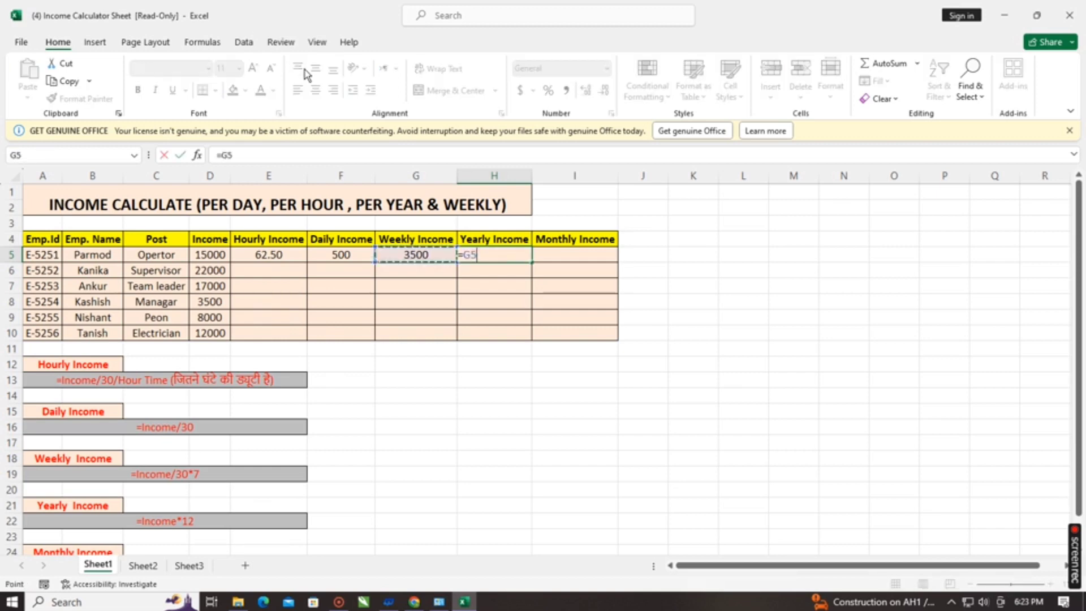
key("Left")
key("Left")
key("Left")
type("*")
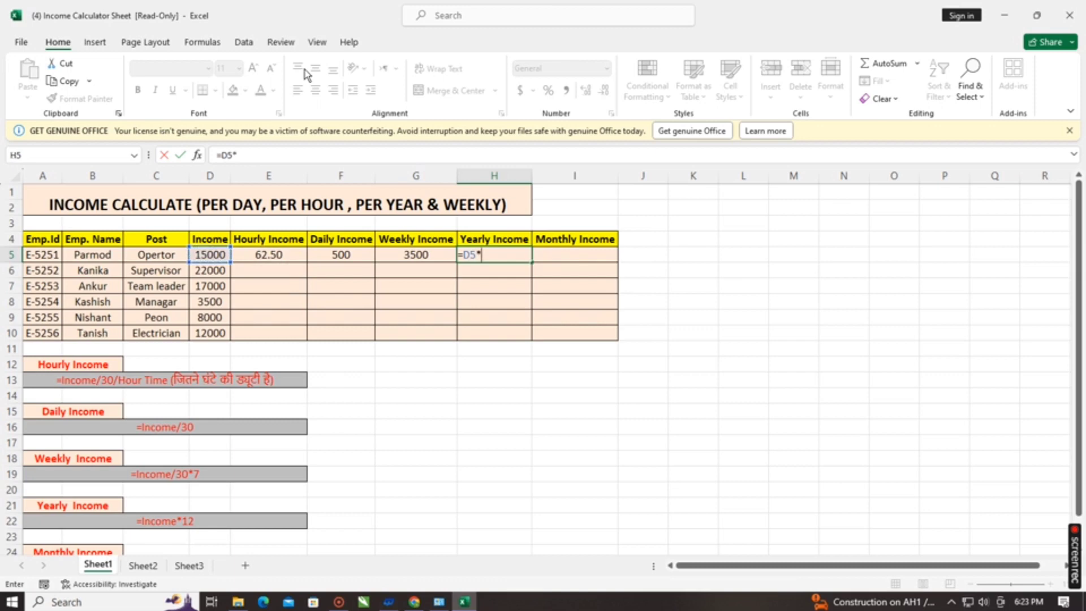
type("12")
key("Return")
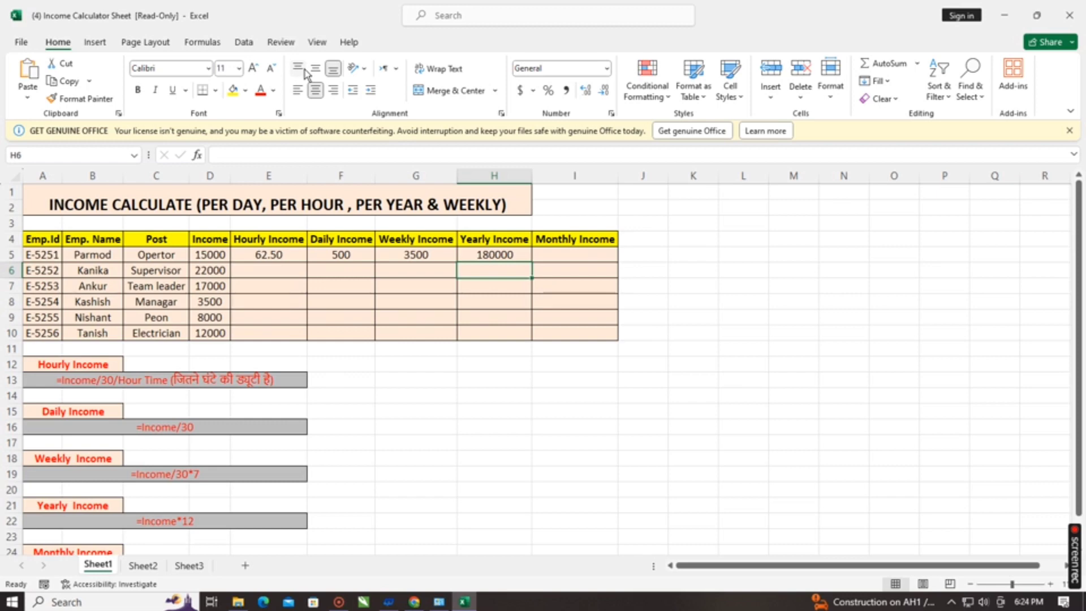
Format the yearly income in cell H5 with a comma thousands separator and no decimal places
key("Up")
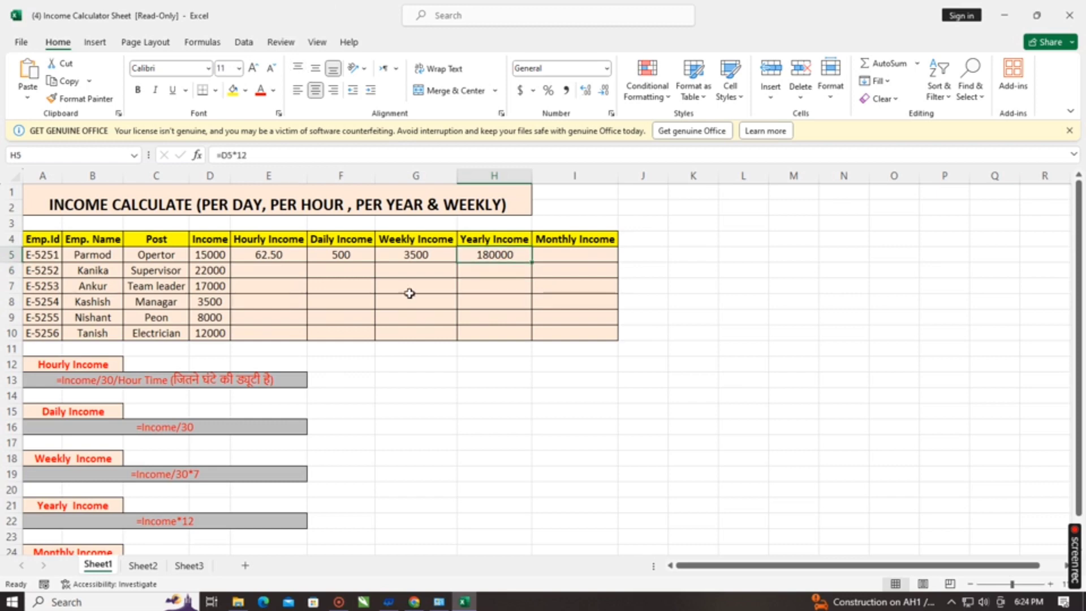
left_click(565, 90)
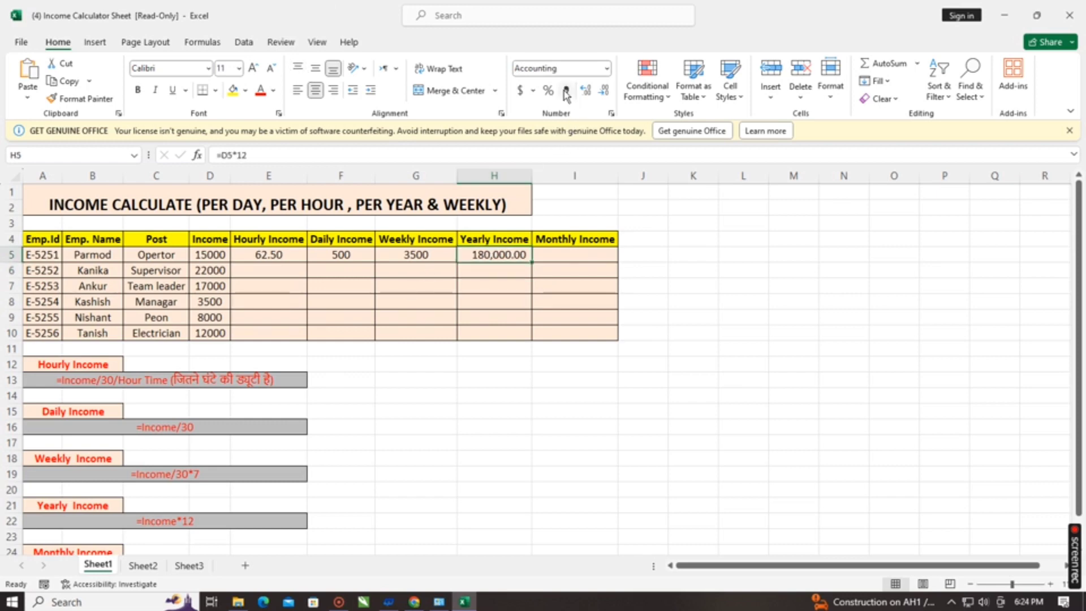
left_click(604, 90)
left_click(604, 89)
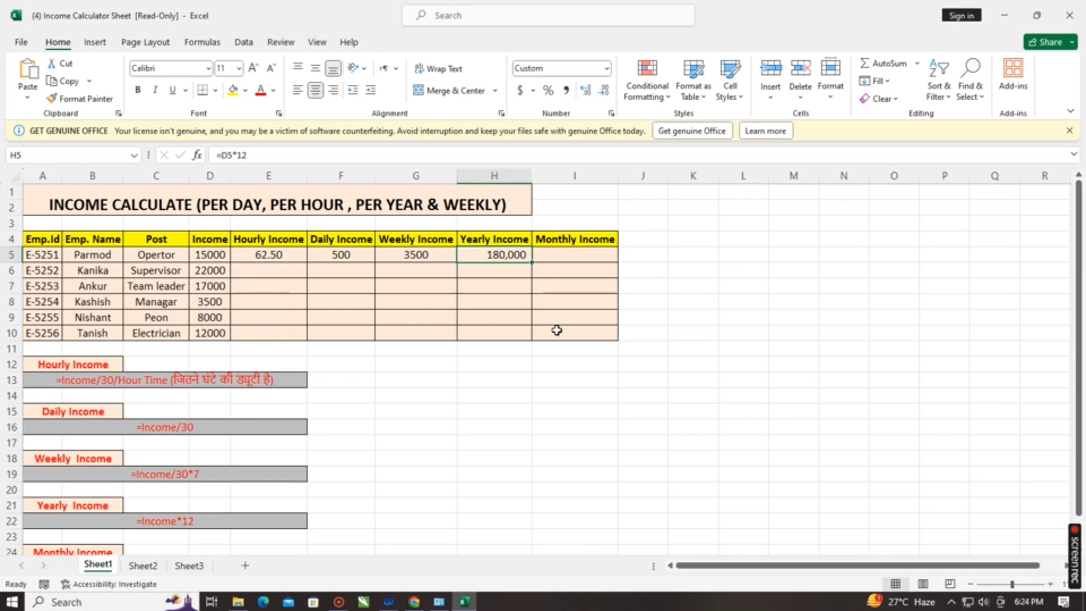
Calculate the first employee's monthly income in cell I5 with the formula =H5/12
key("Right")
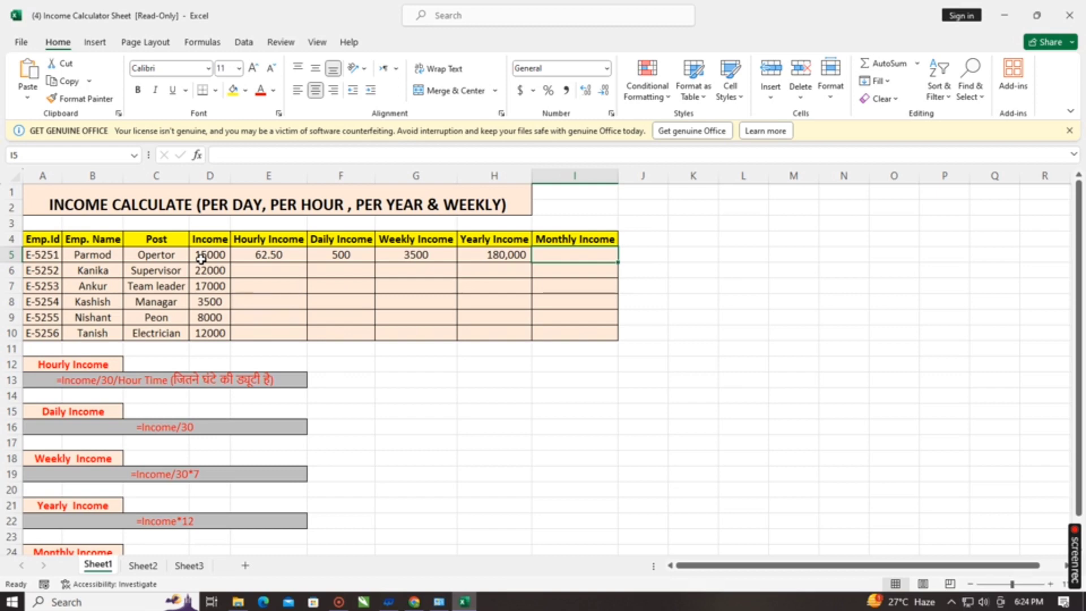
type("=")
key("Left")
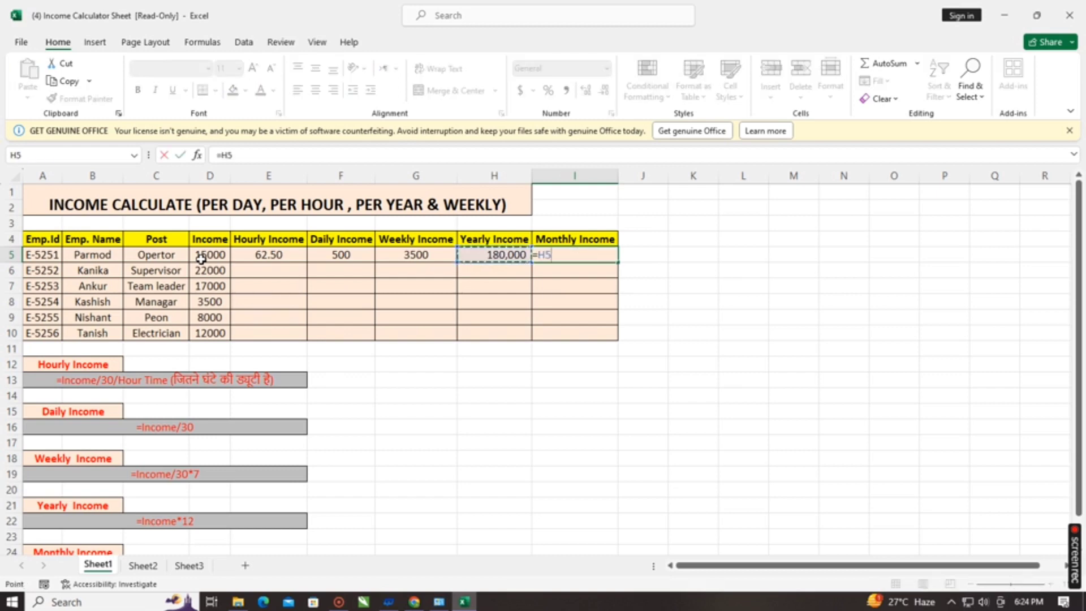
type("/12")
key("Return")
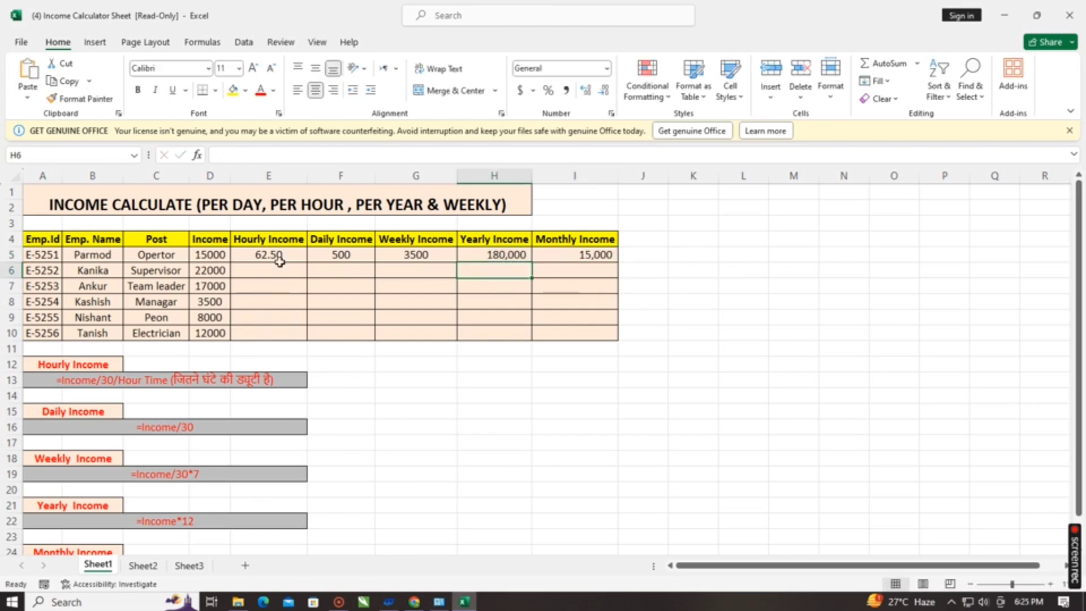
Compare the monthly income in cell I5 with the income in D5 and make I5 bold
left_click(584, 255)
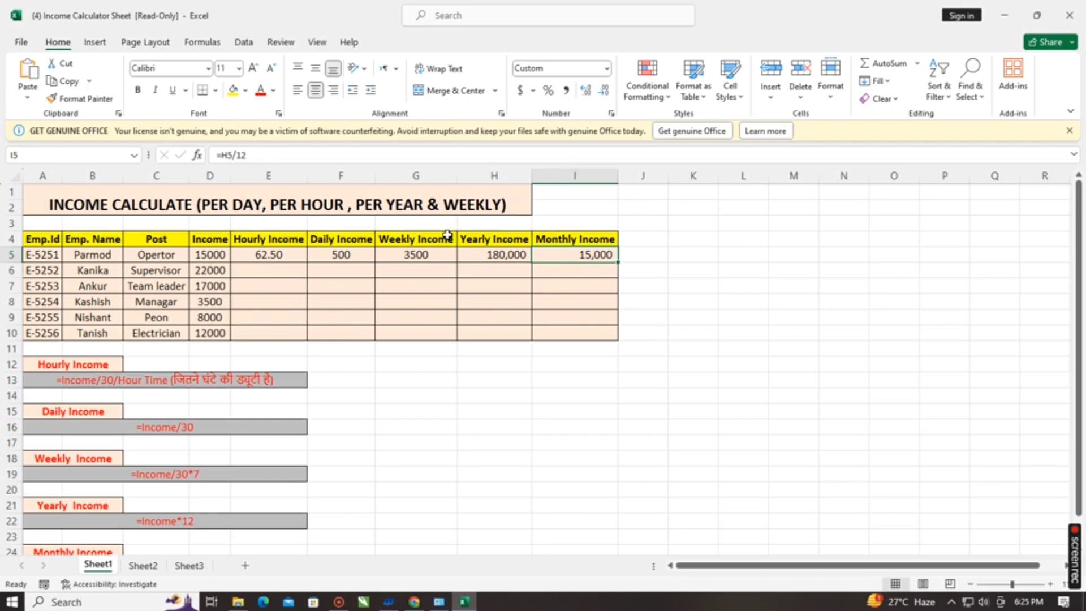
left_click(206, 256)
left_click(594, 255)
key("ctrl+b")
left_click(662, 335)
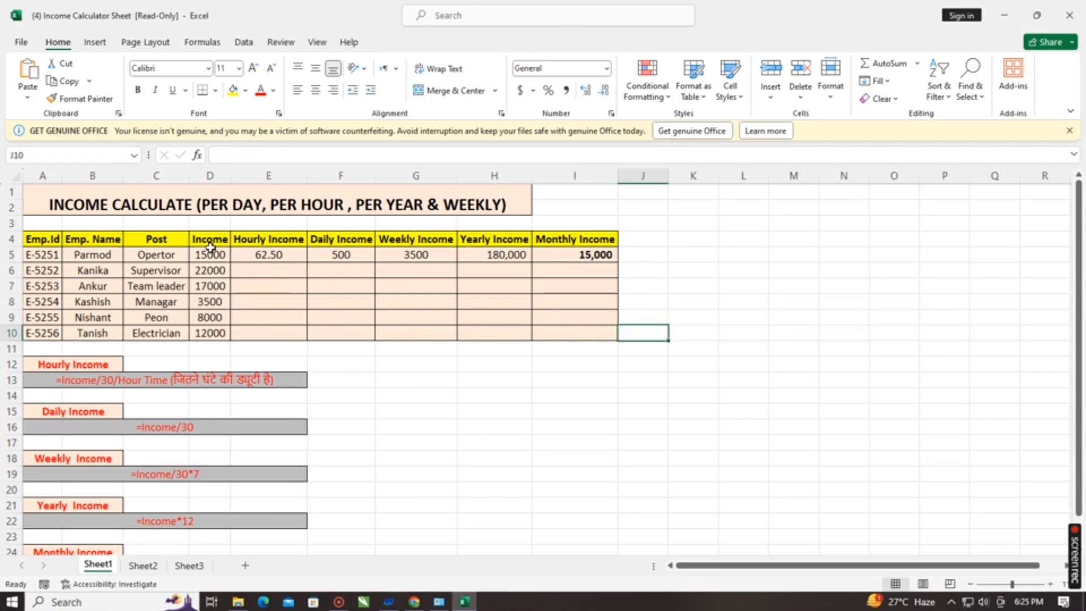
Review the income table and the formula notes below it for hourly, daily, weekly, yearly and monthly income
left_click_drag(115, 198, 553, 330)
scroll(558, 360, "down", 1)
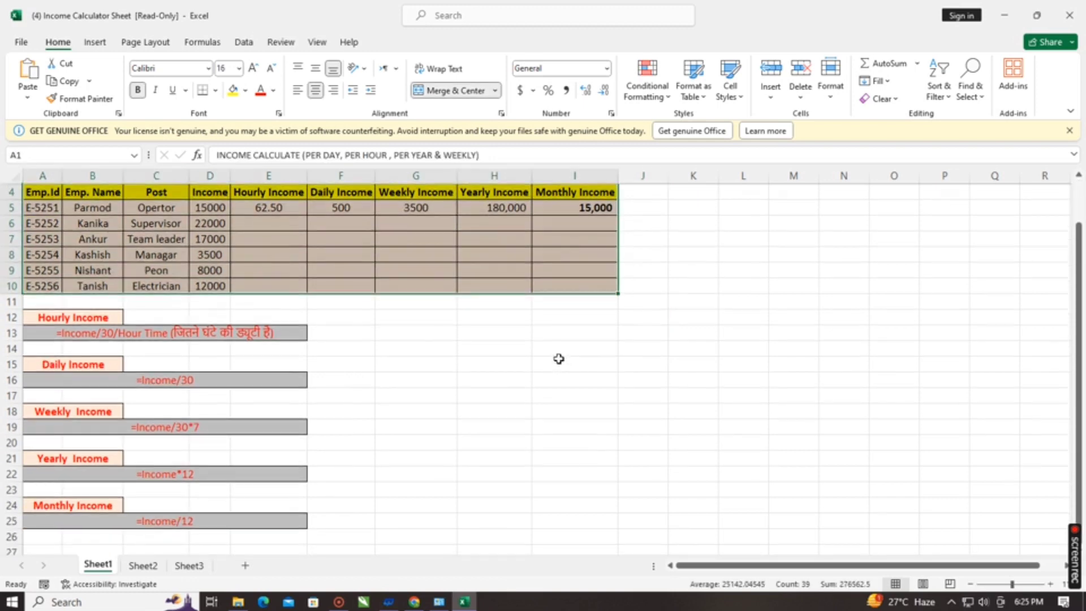
left_click(558, 359)
scroll(554, 356, "down", 2)
scroll(548, 354, "up", 1)
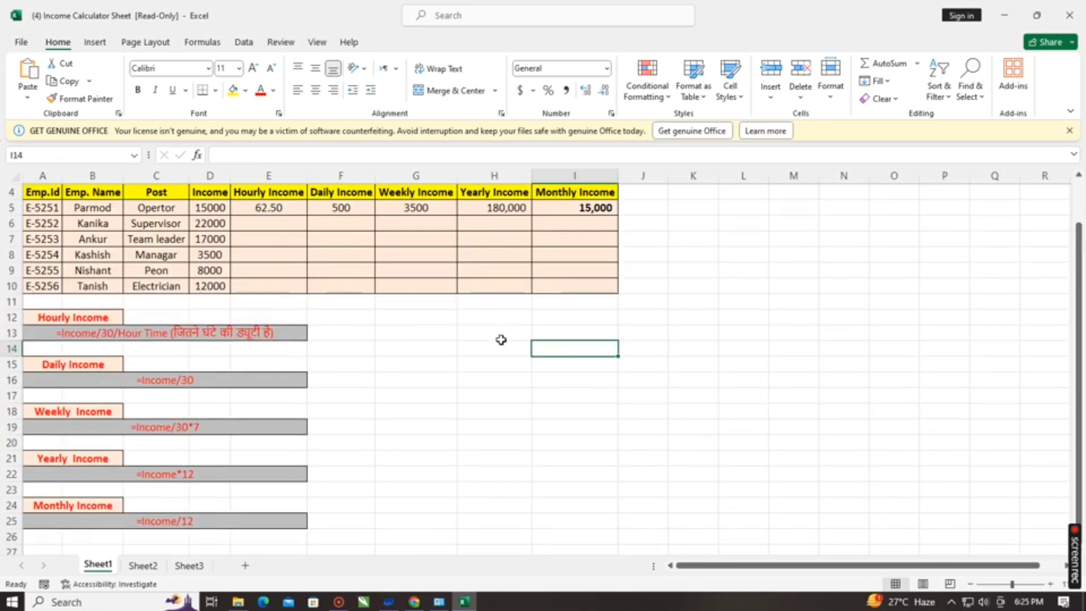
left_click_drag(62, 315, 259, 506)
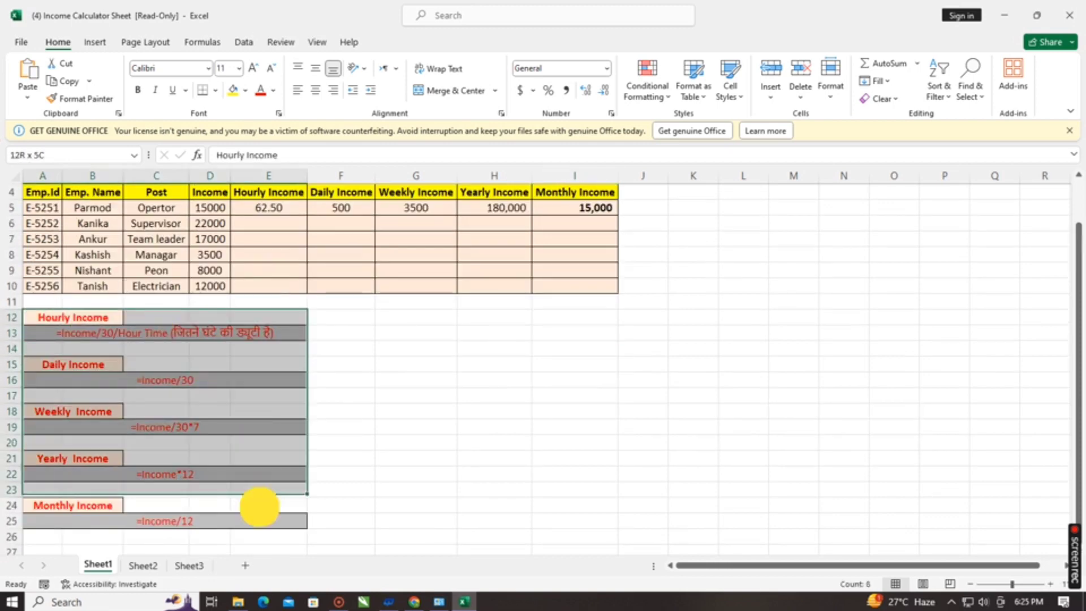
left_click(407, 419)
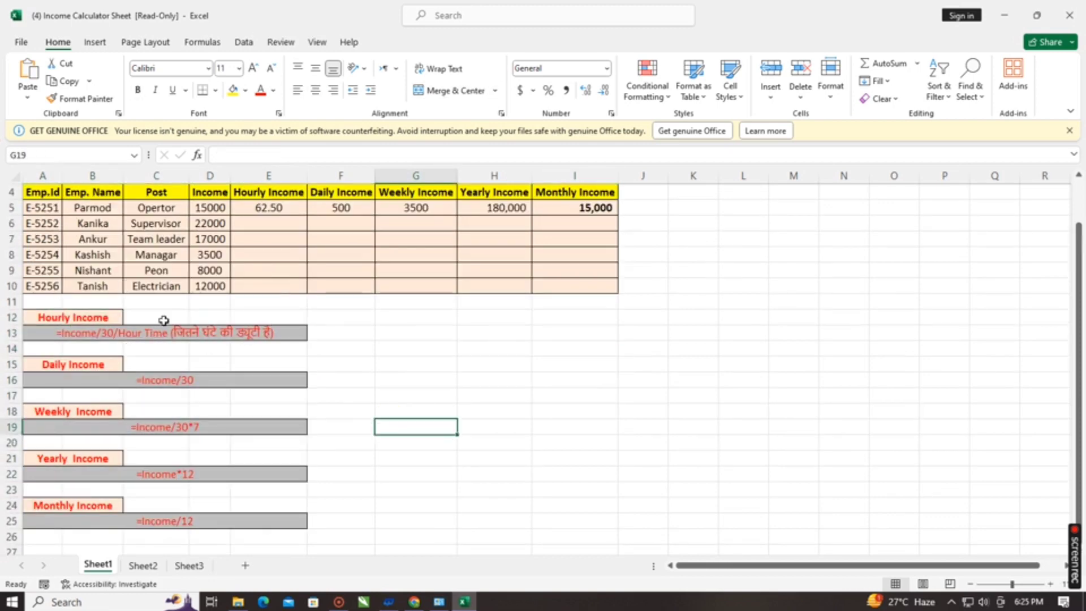
left_click(84, 316)
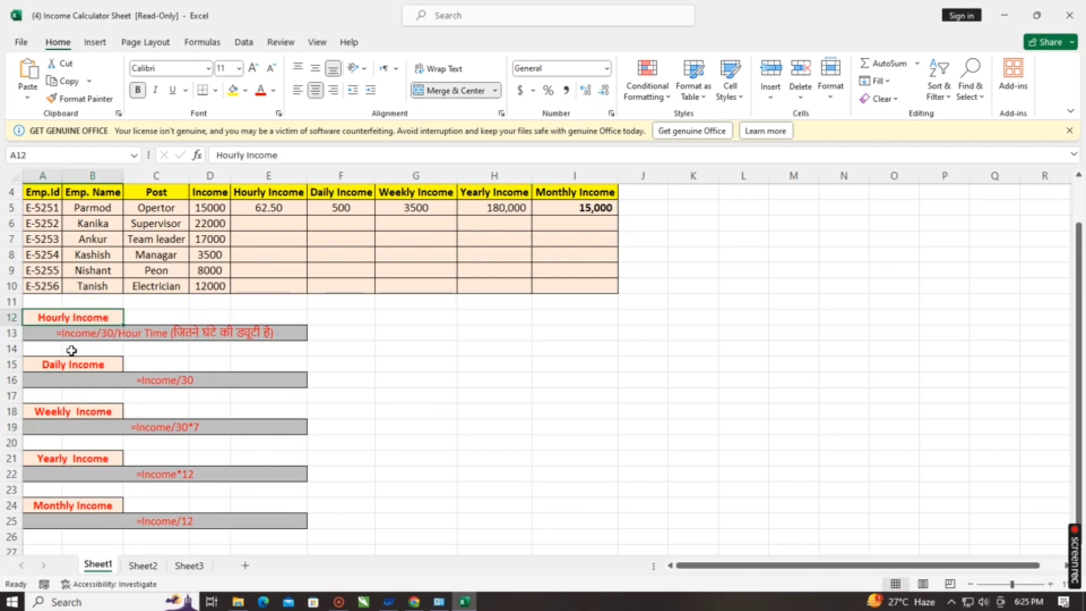
left_click(79, 364)
left_click(94, 415)
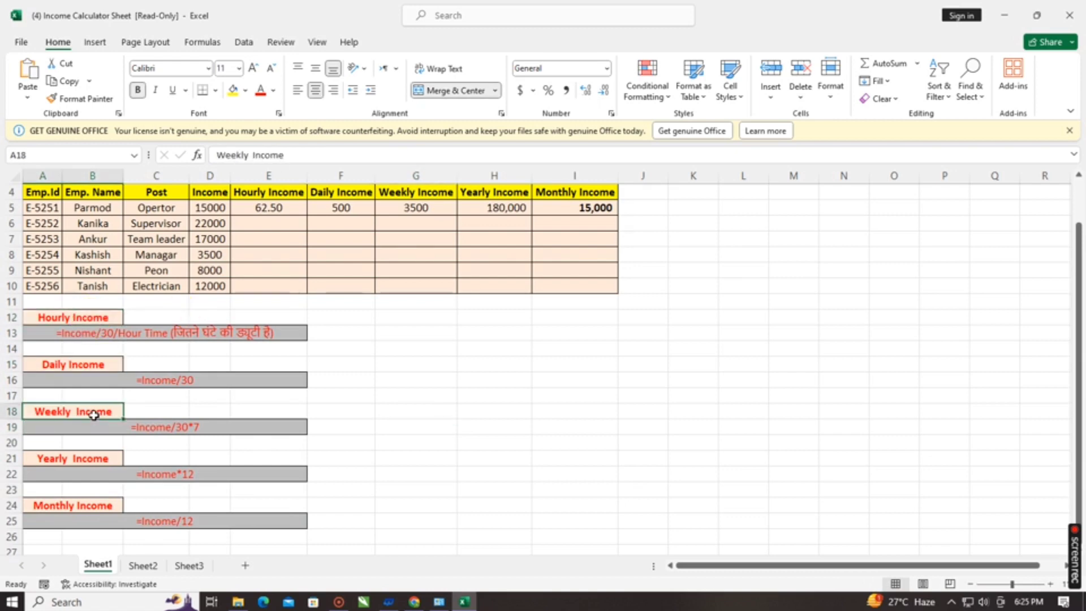
left_click(77, 458)
left_click(76, 505)
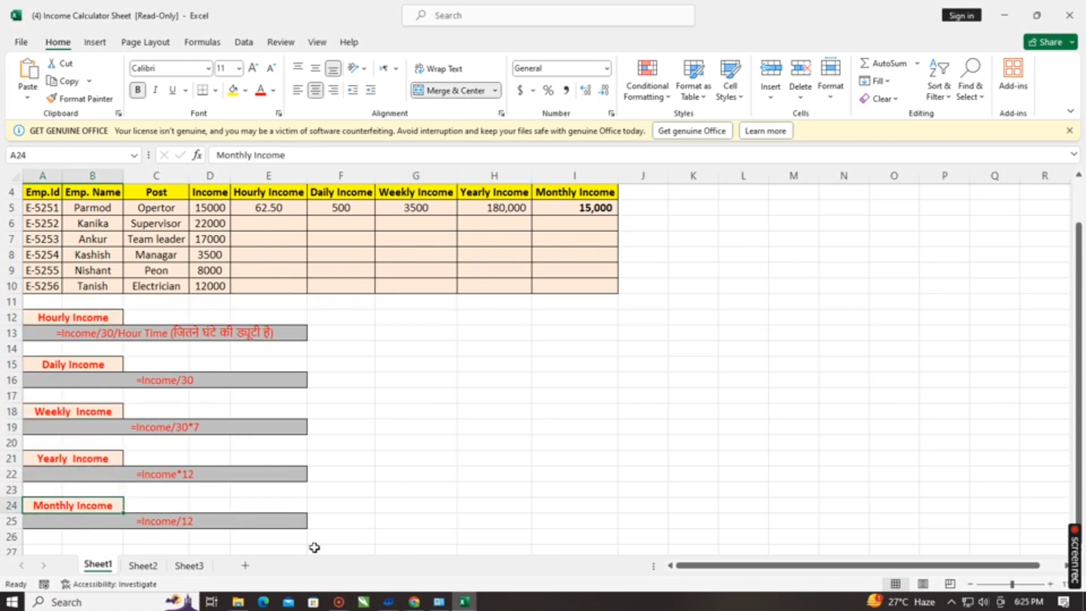
left_click_drag(364, 531, 7, 317)
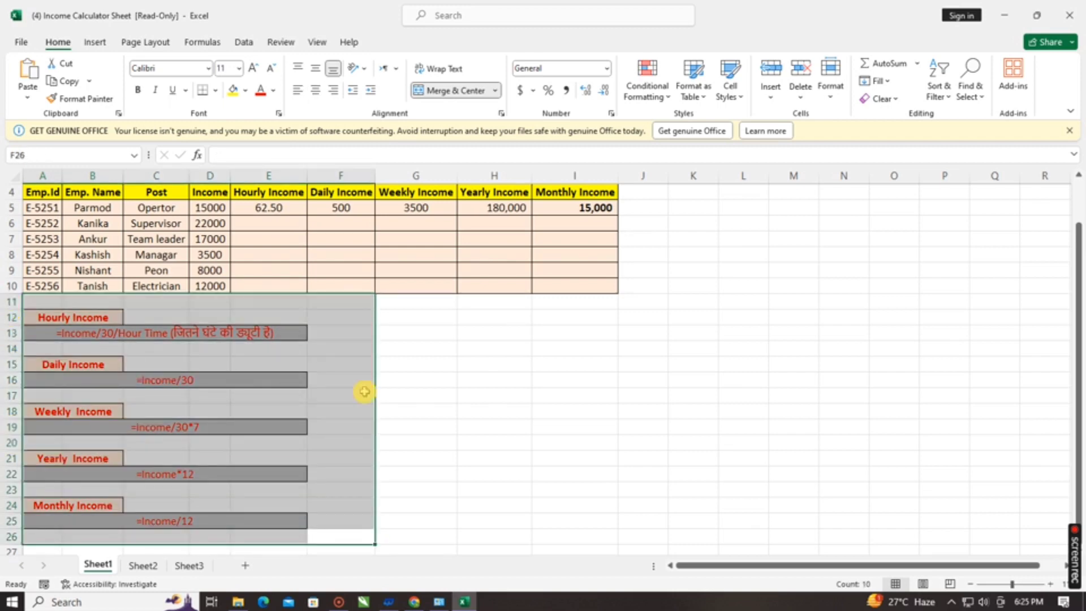
left_click(494, 457)
scroll(267, 322, "up", 1)
left_click_drag(54, 237, 508, 265)
left_click_drag(523, 266, 594, 262)
left_click(602, 261)
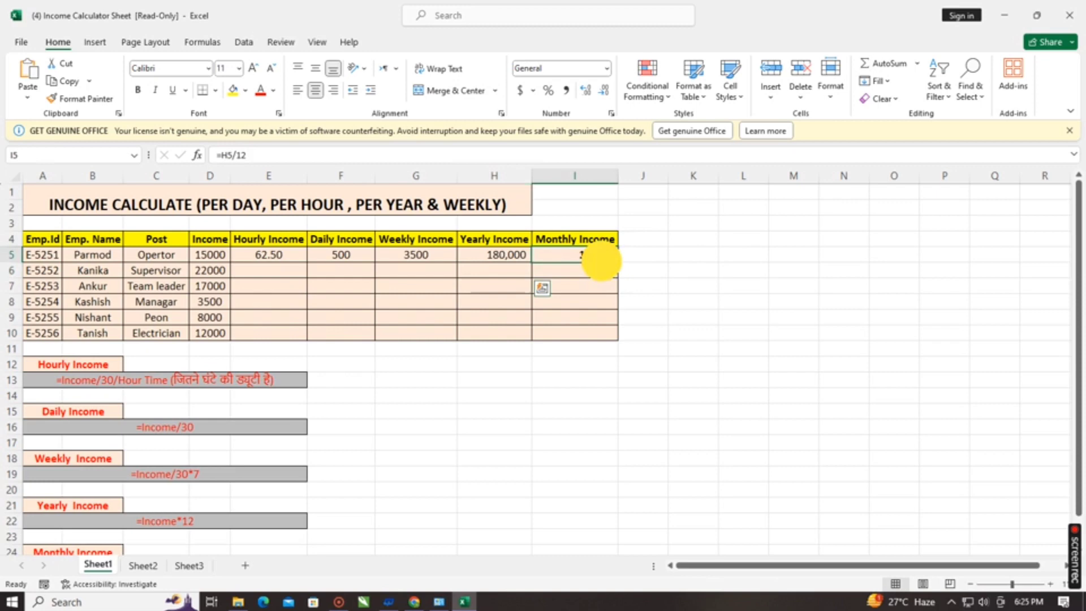
left_click(709, 289)
left_click(797, 542)
left_click(828, 363)
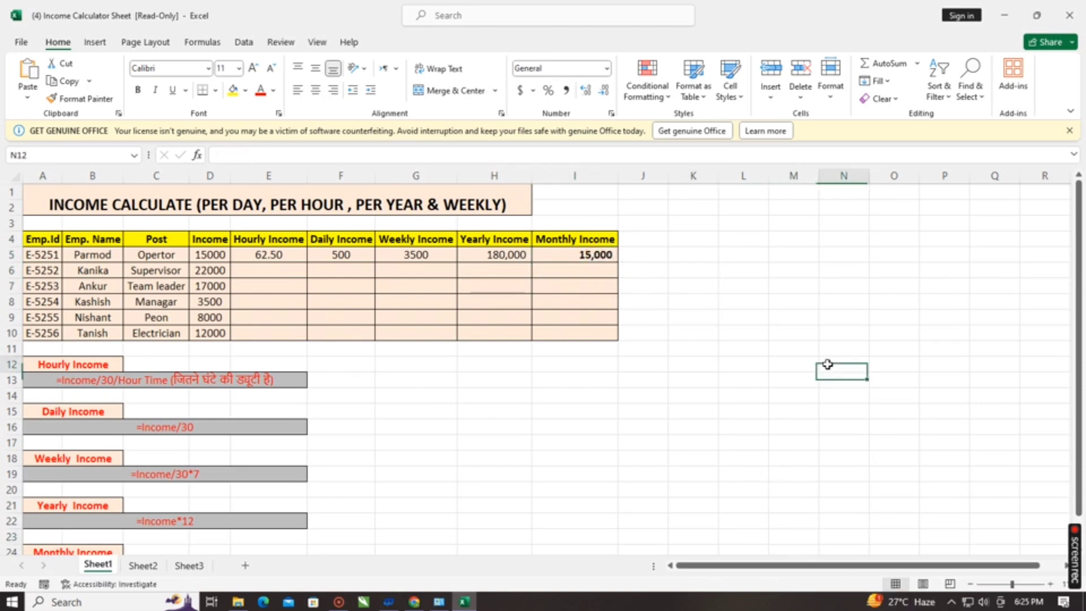